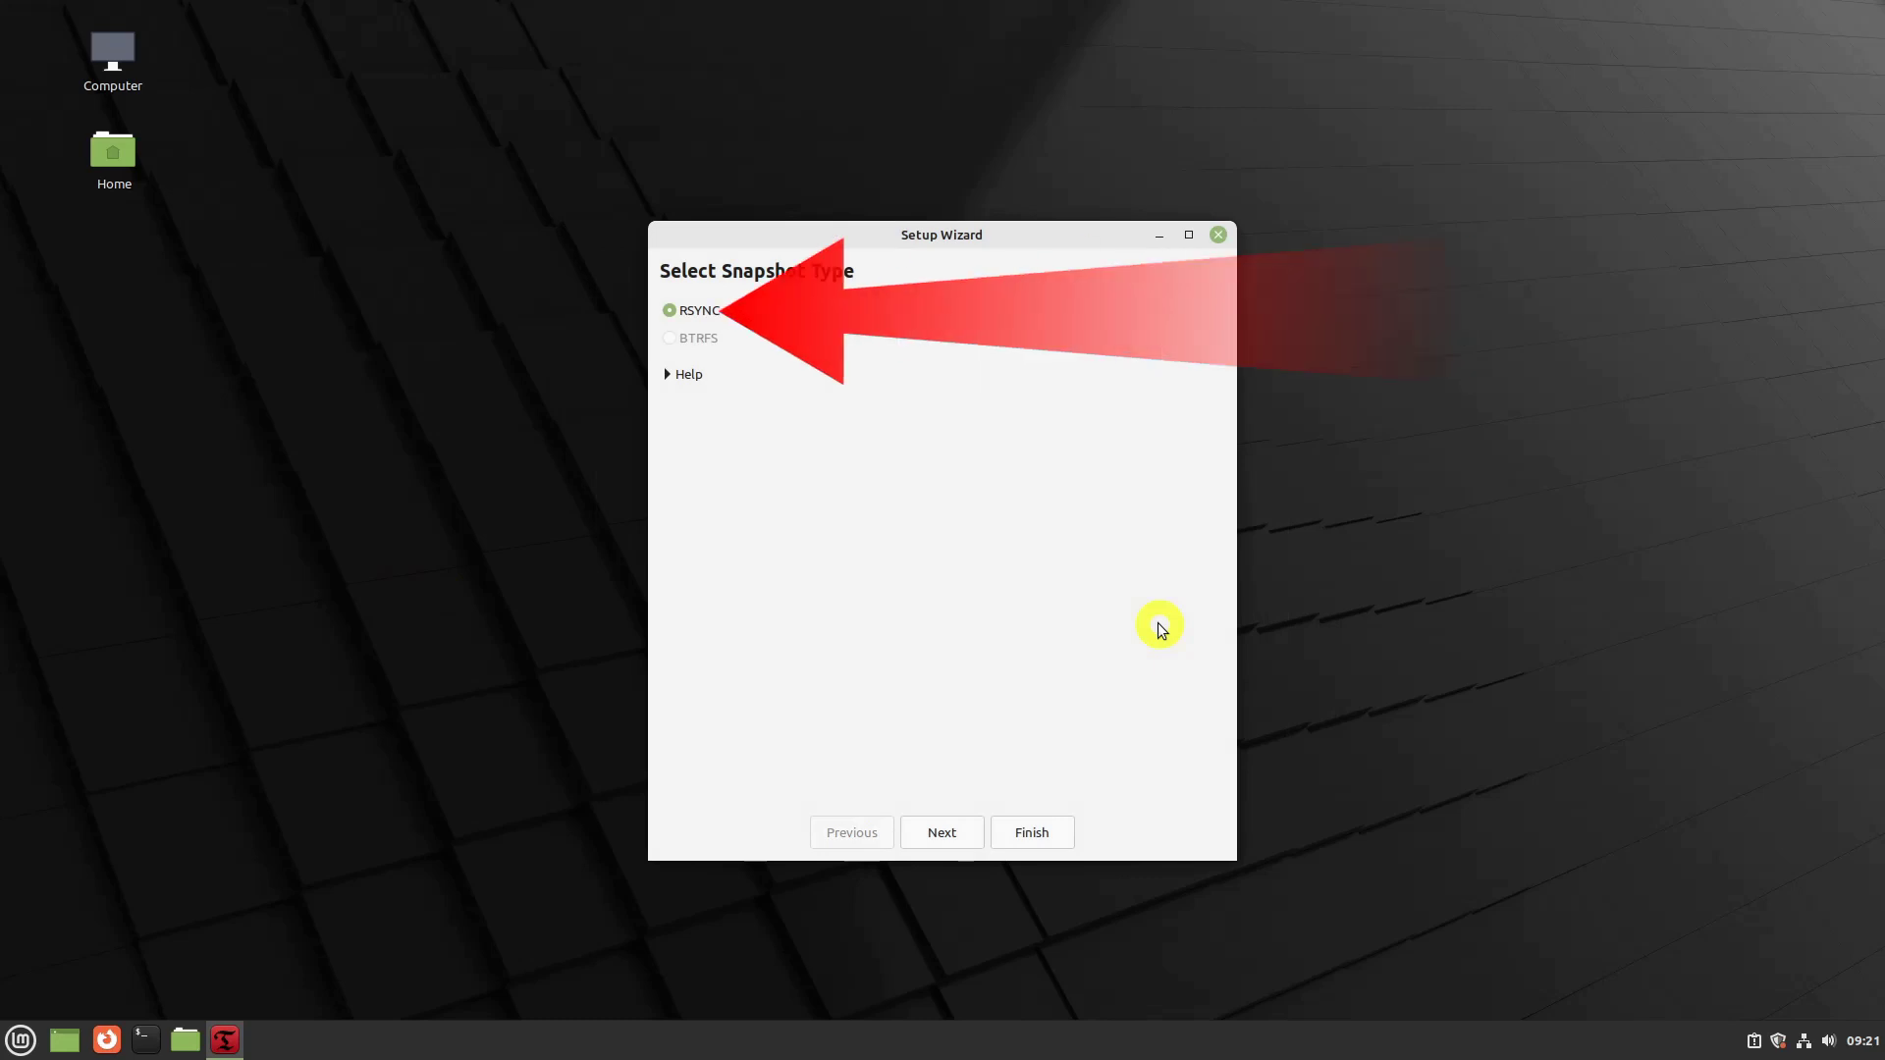
Configure RSYNC system snapshots stored on sda3, with only the daily level enabled and 5 snapshots kept.
left_click(944, 835)
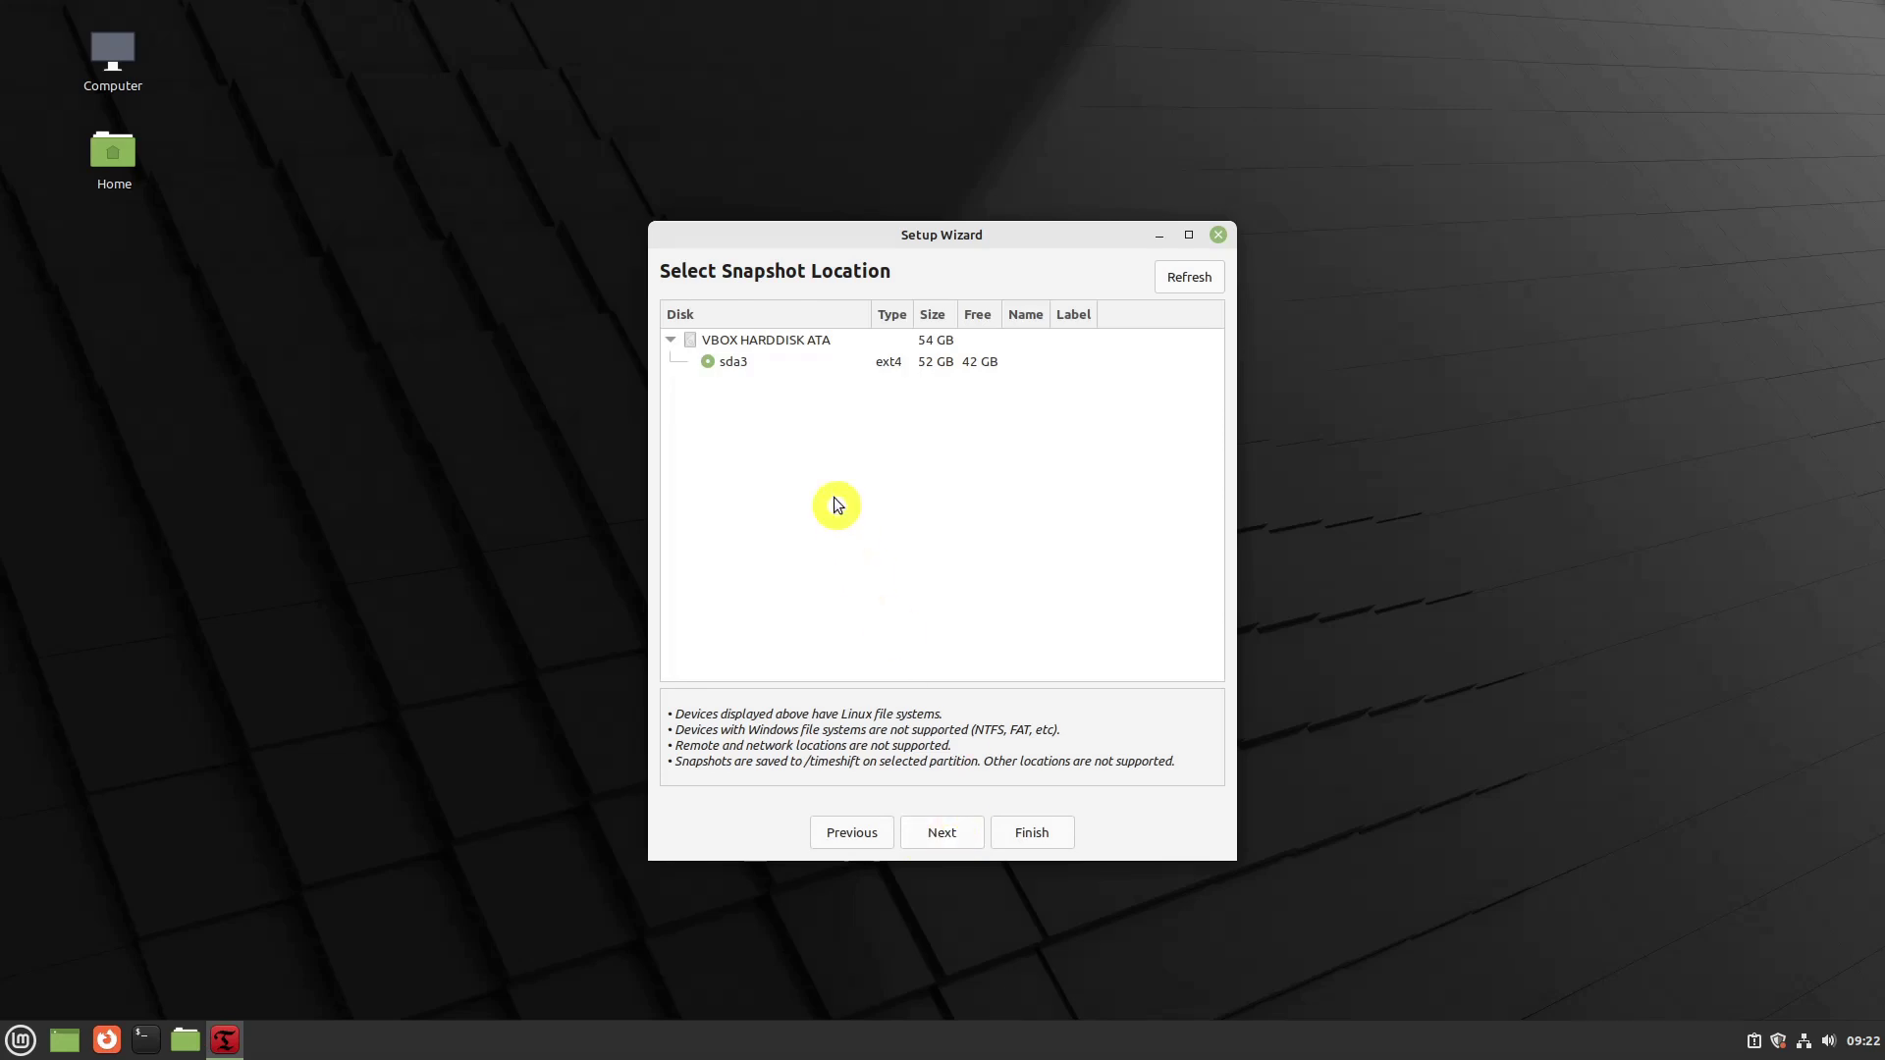
left_click(941, 834)
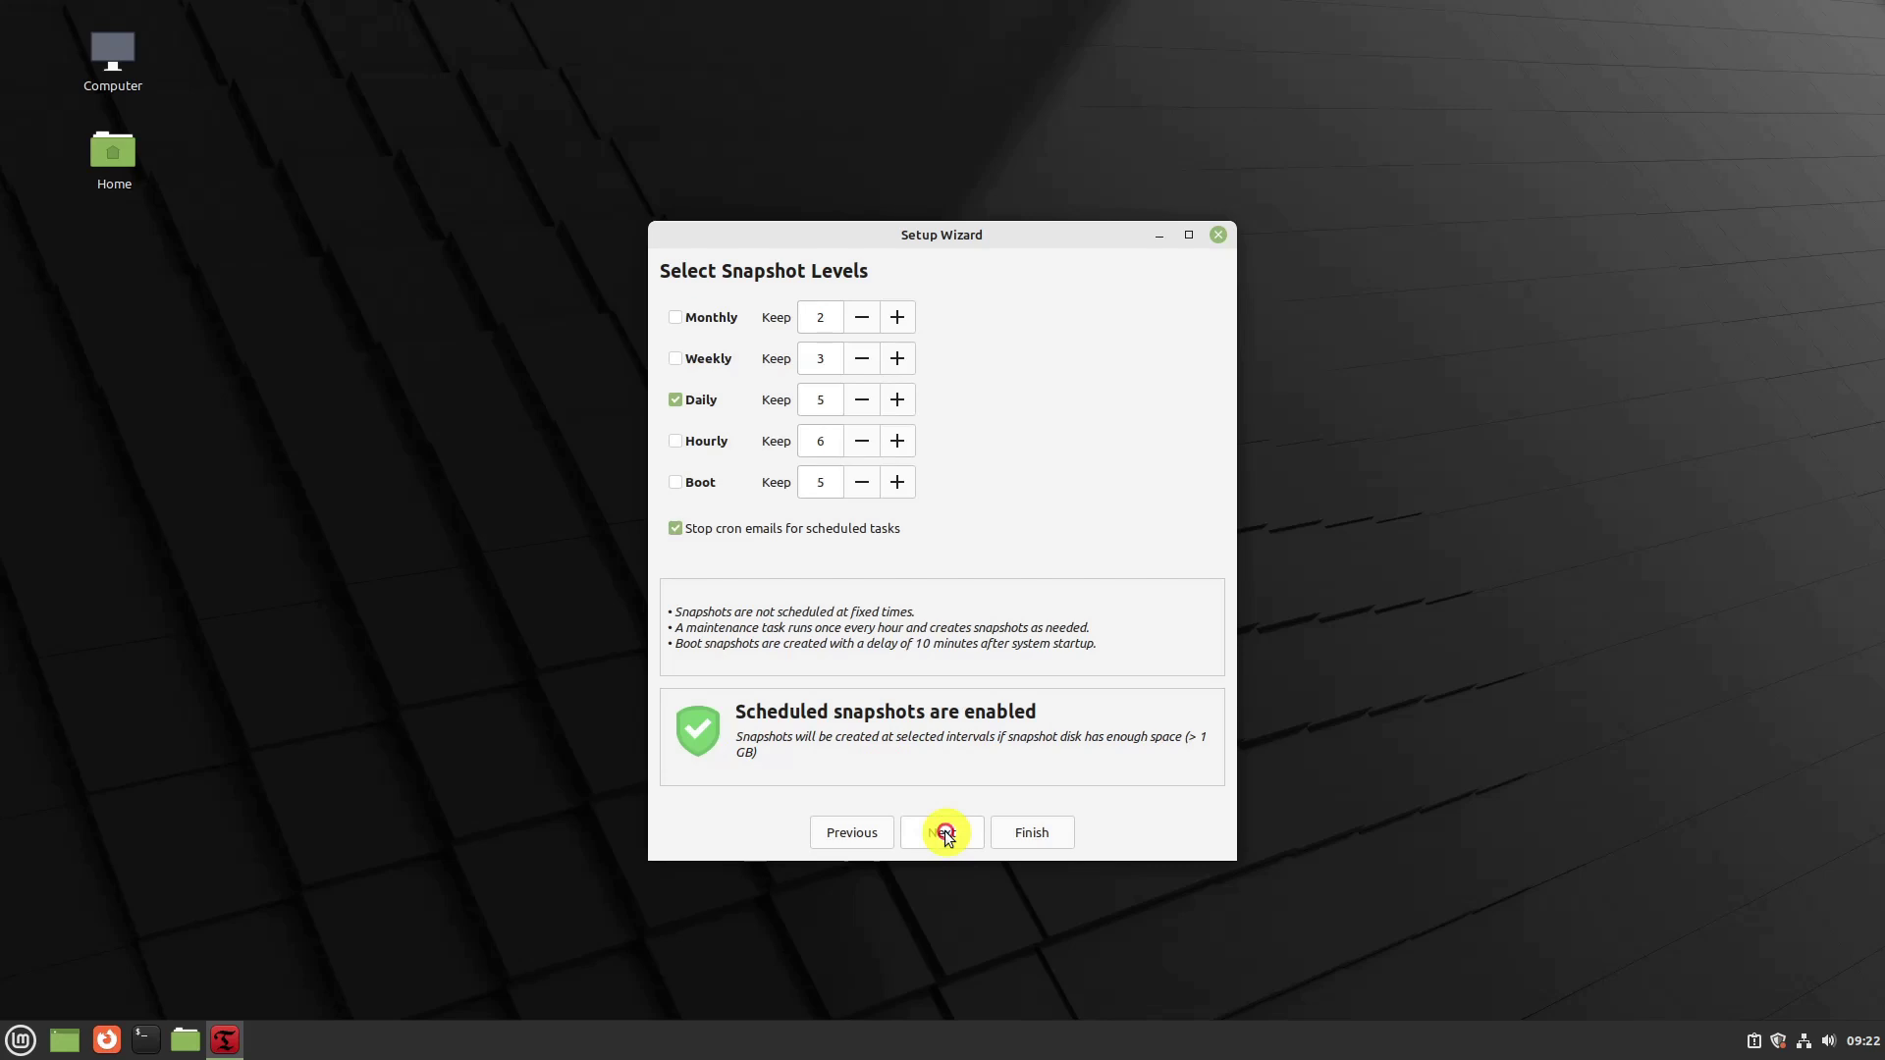
left_click(675, 442)
left_click(674, 442)
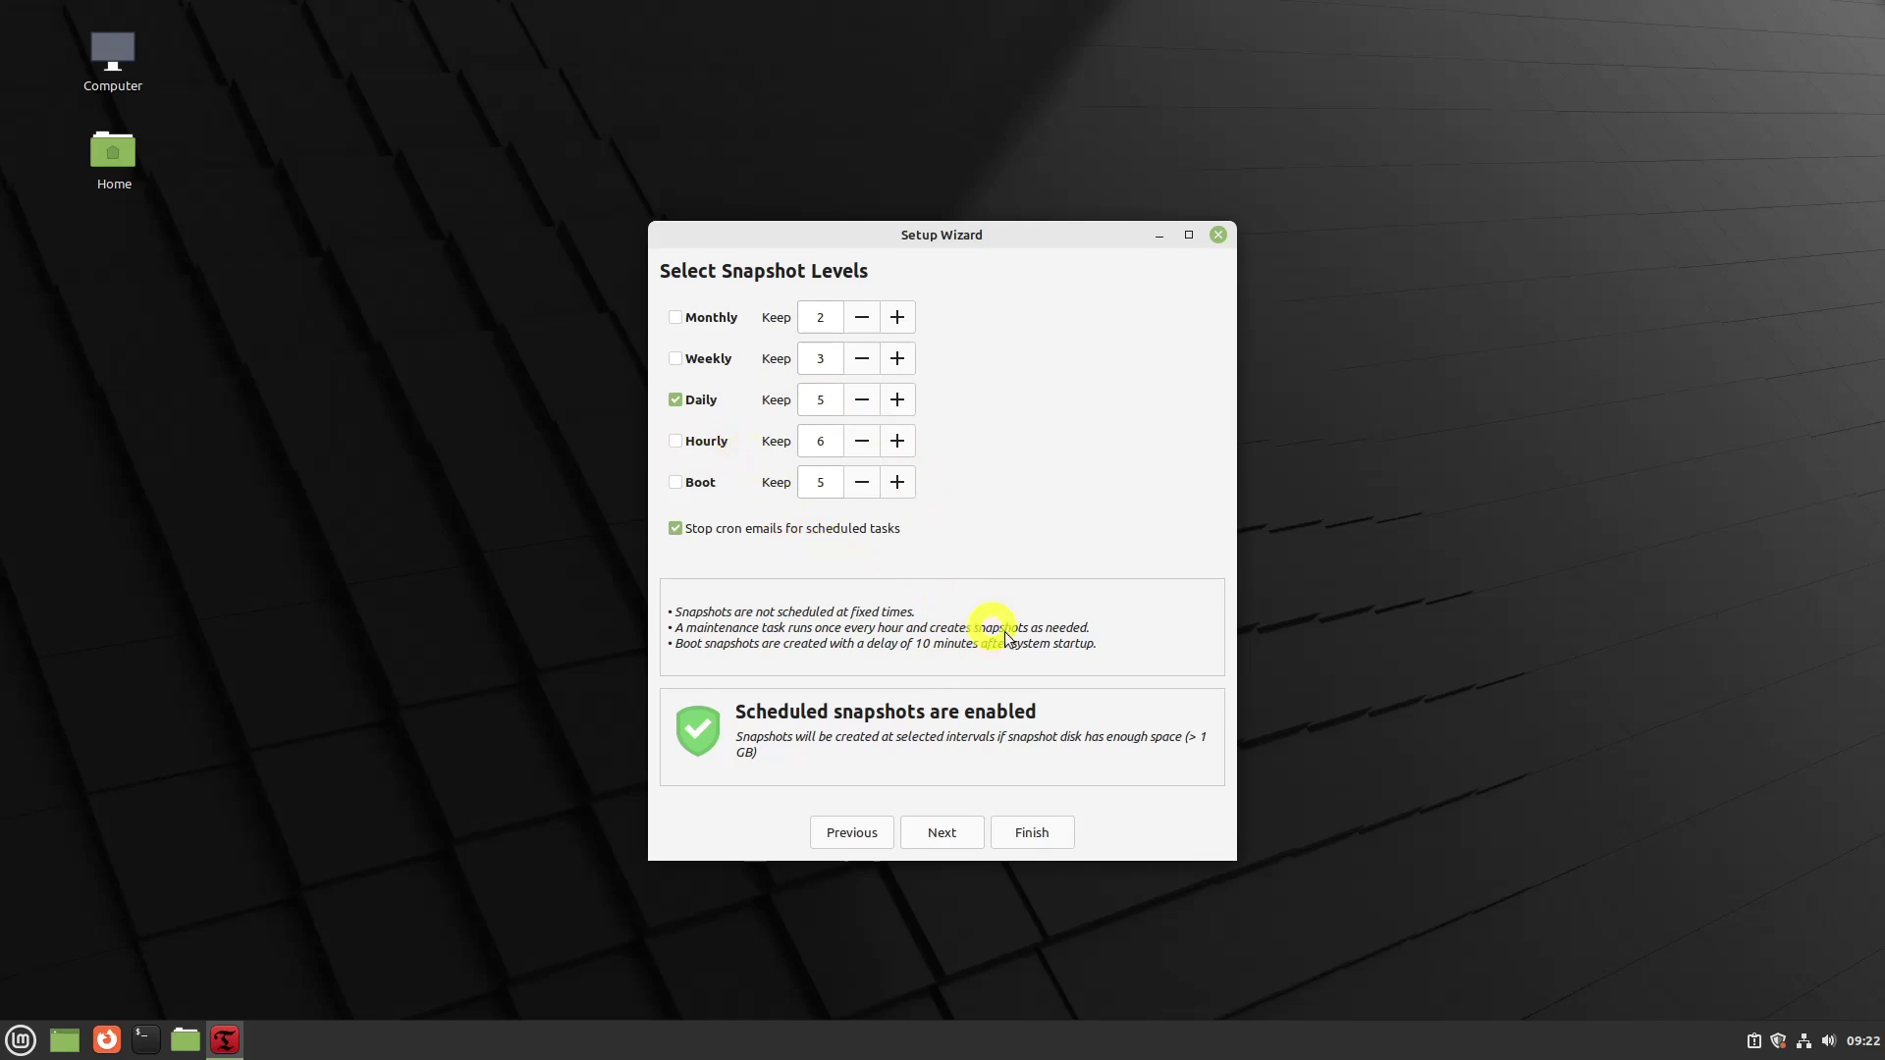
left_click(967, 830)
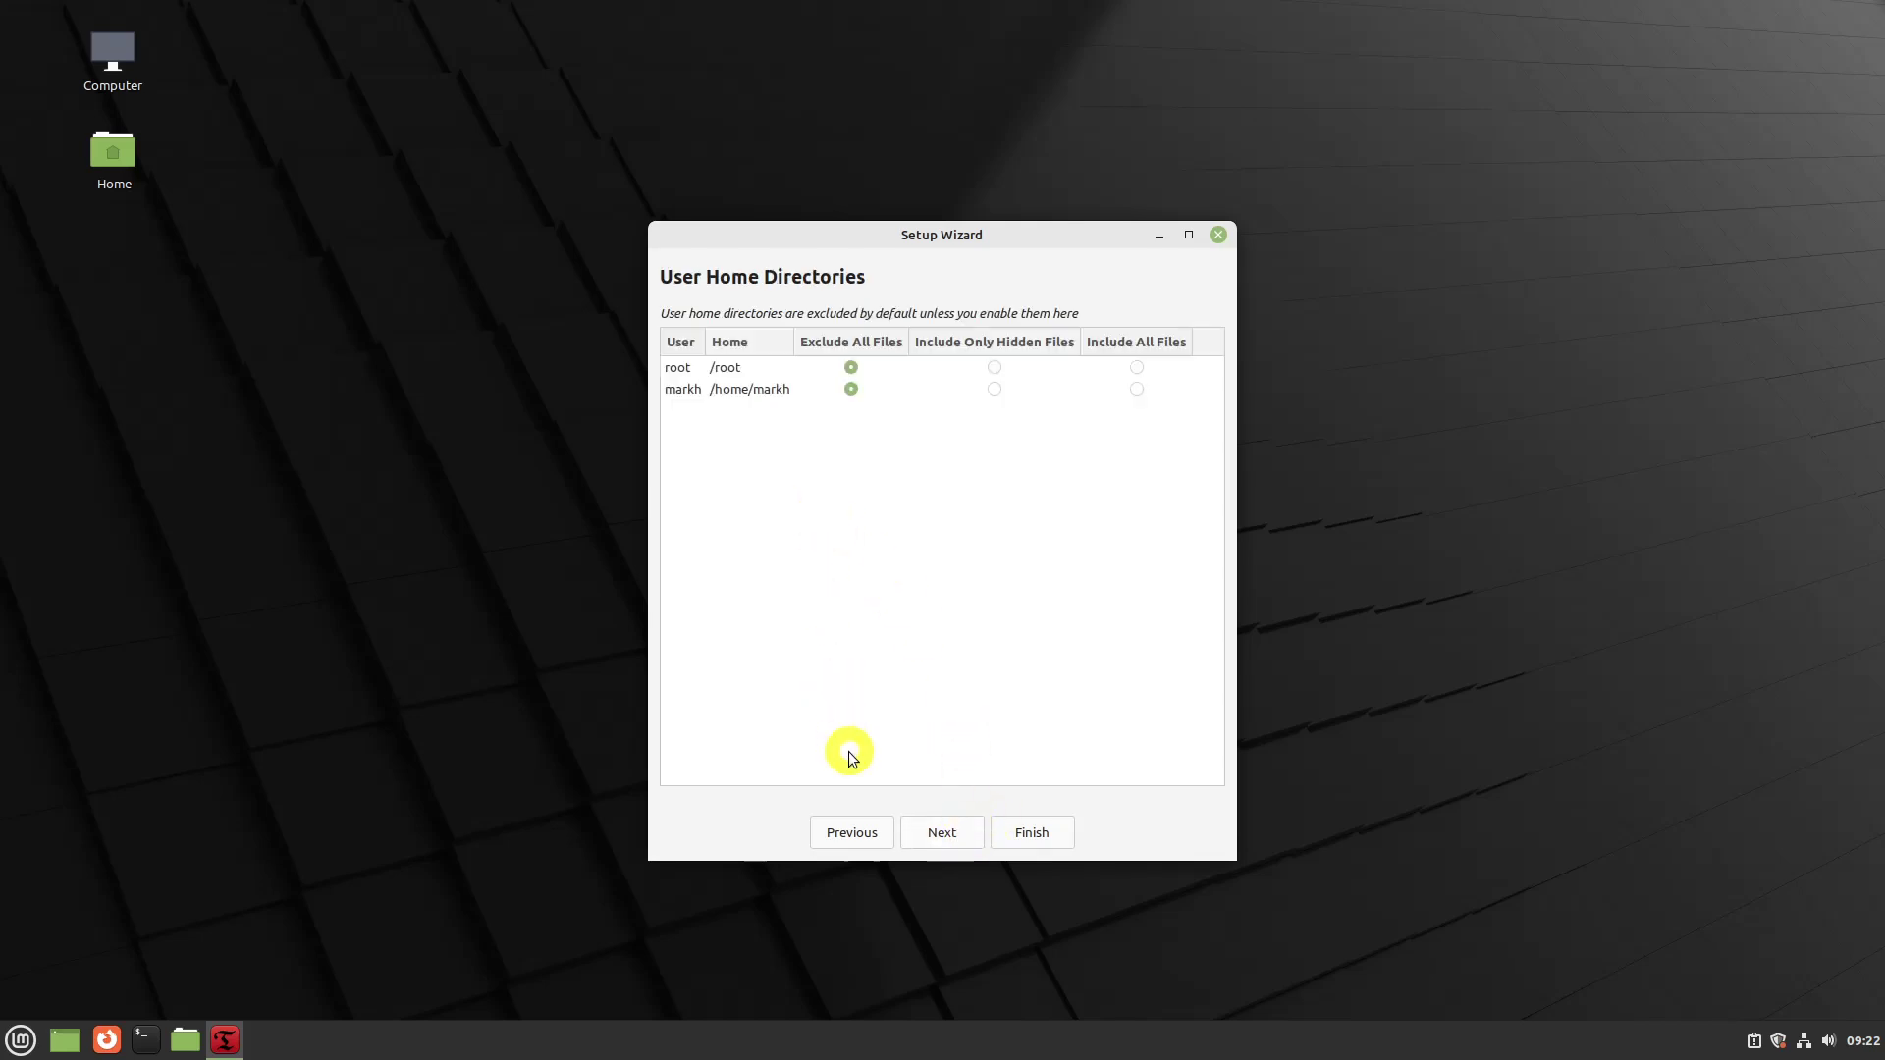
Finish the setup with all files in the user home directories excluded, and create a snapshot.
left_click(938, 835)
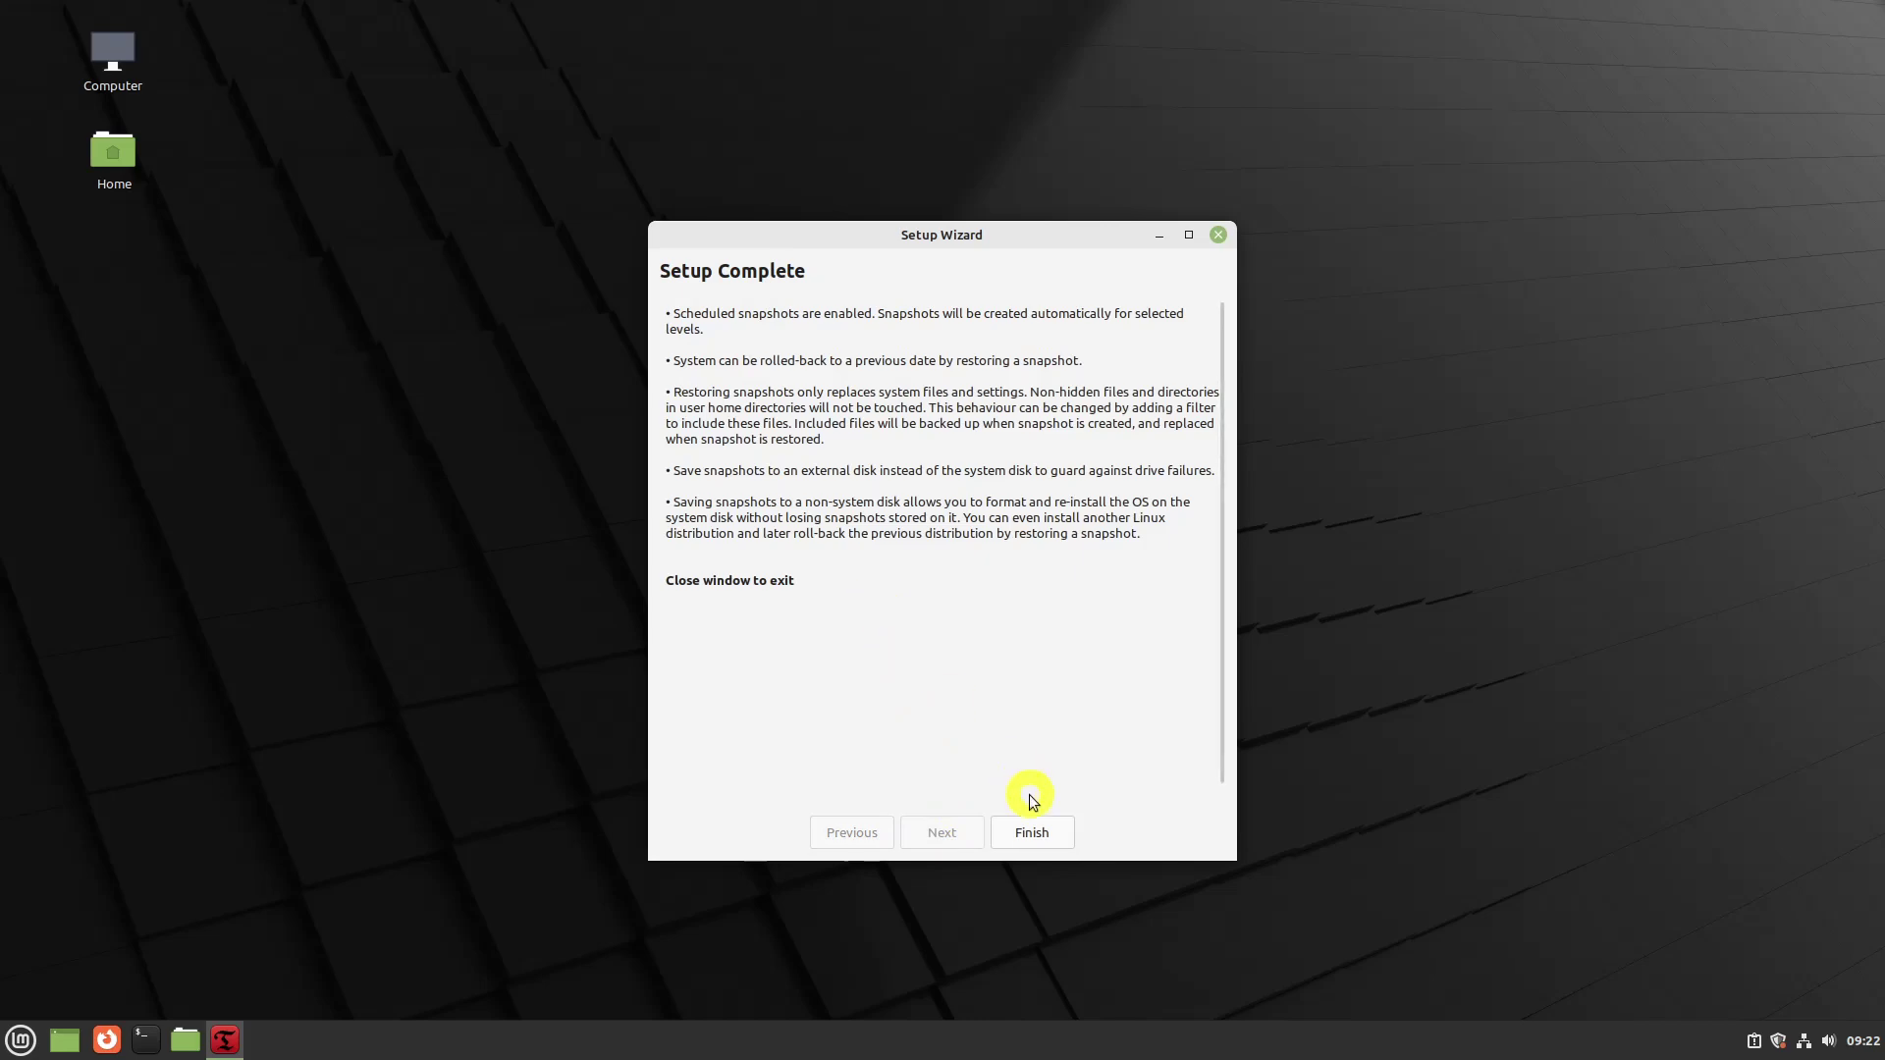
left_click(1033, 833)
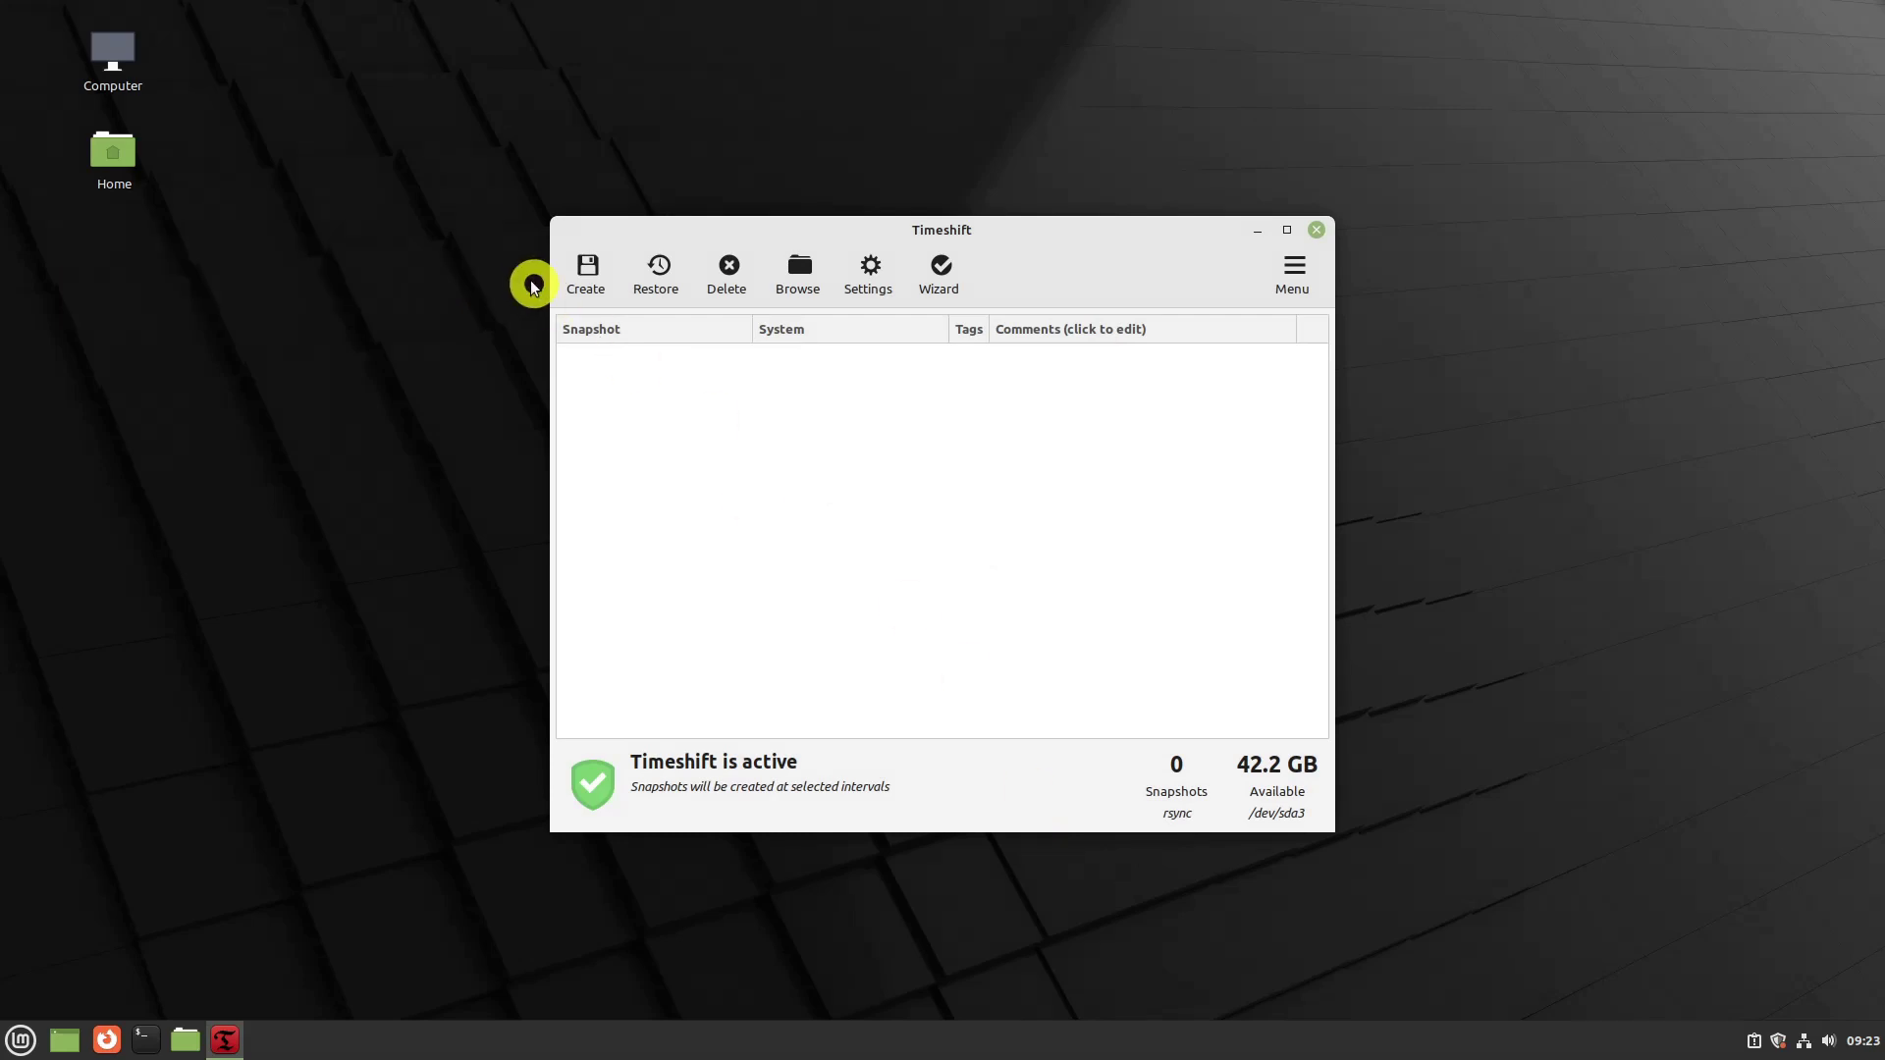
left_click(589, 279)
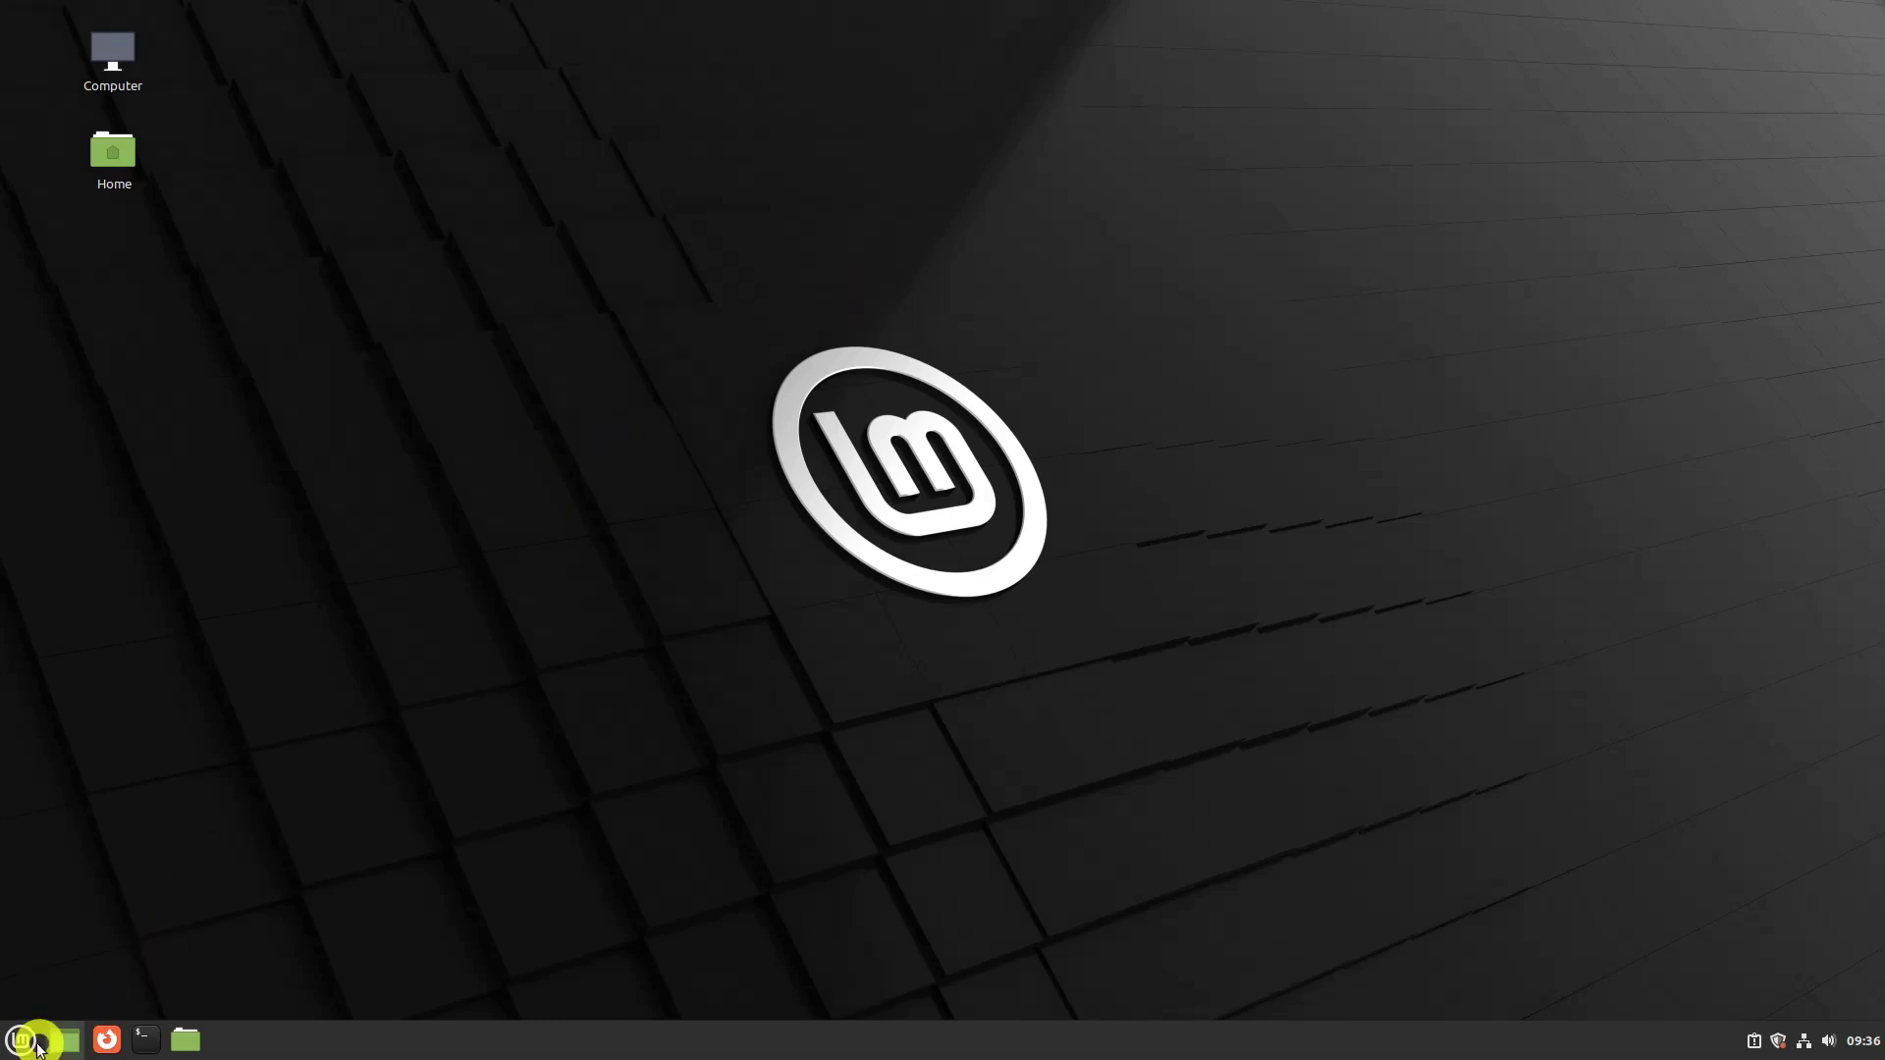
Open Update Manager and apply the update to its own new version, authenticating with the account password.
left_click(22, 1040)
type("update")
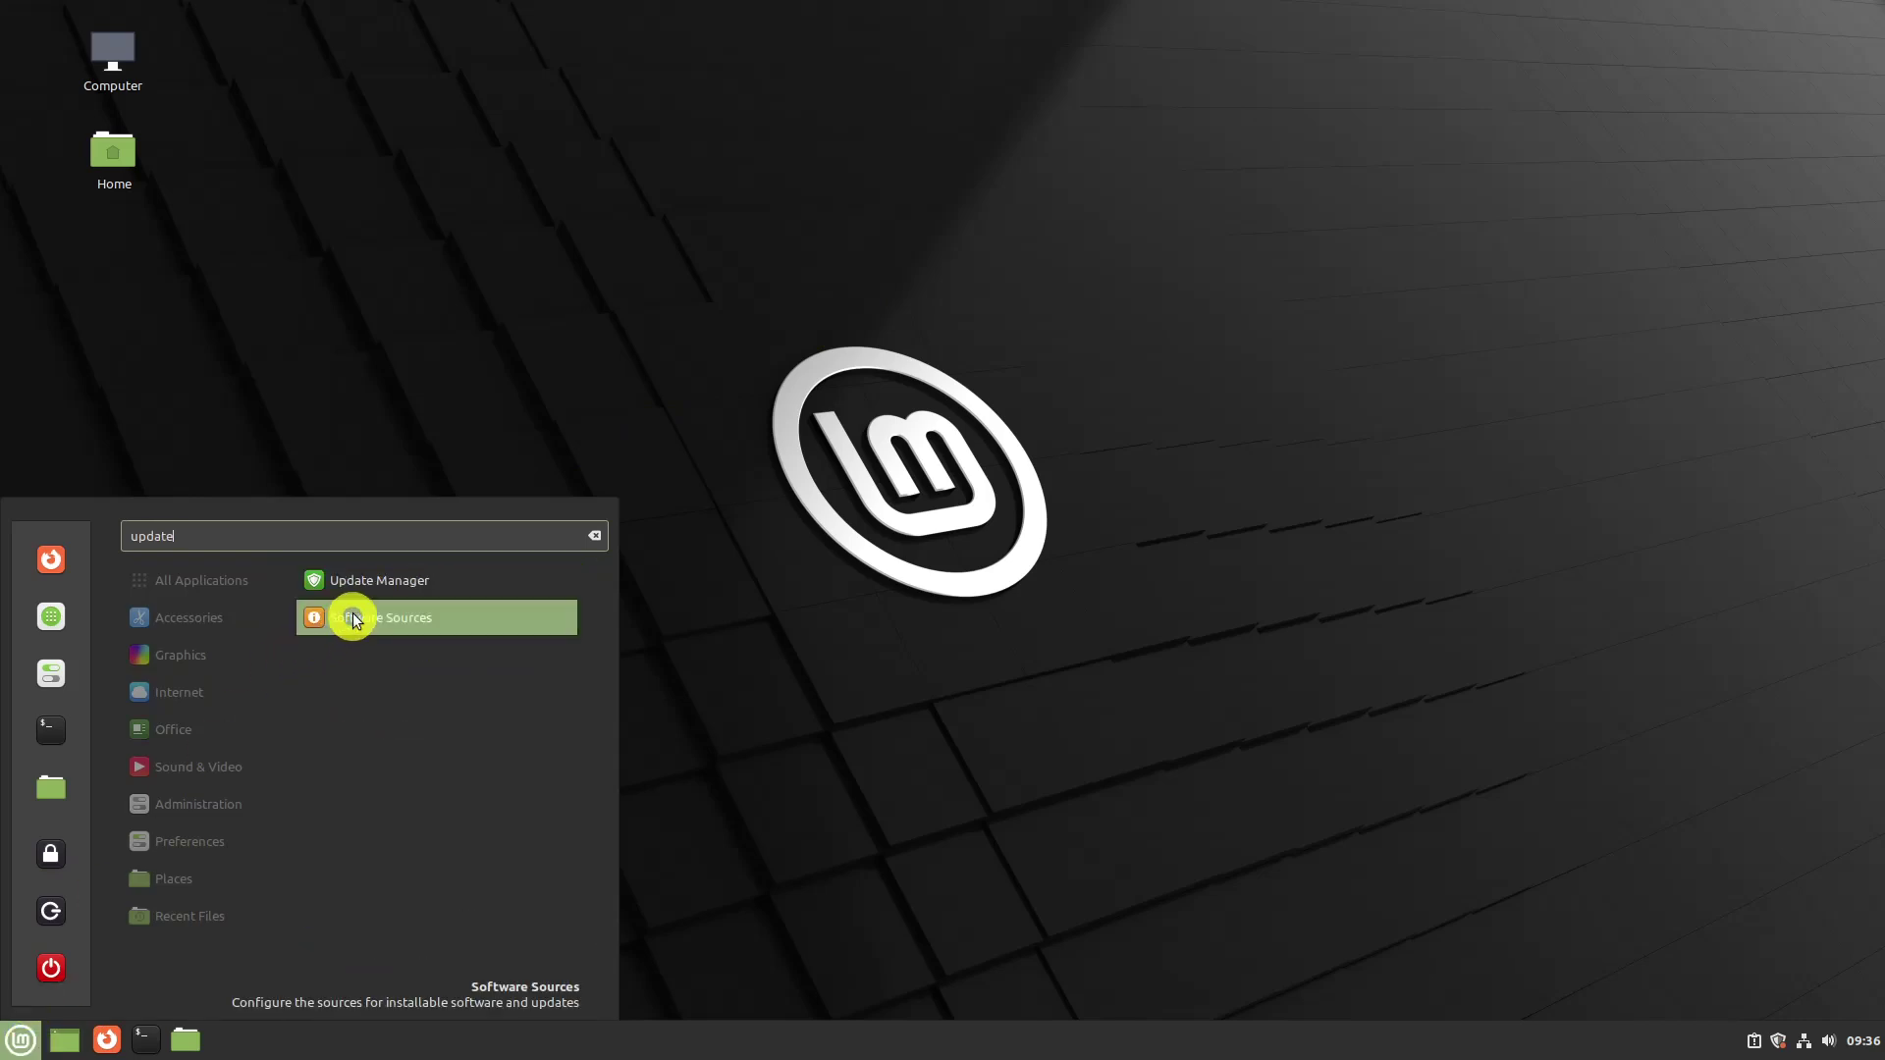
left_click(374, 579)
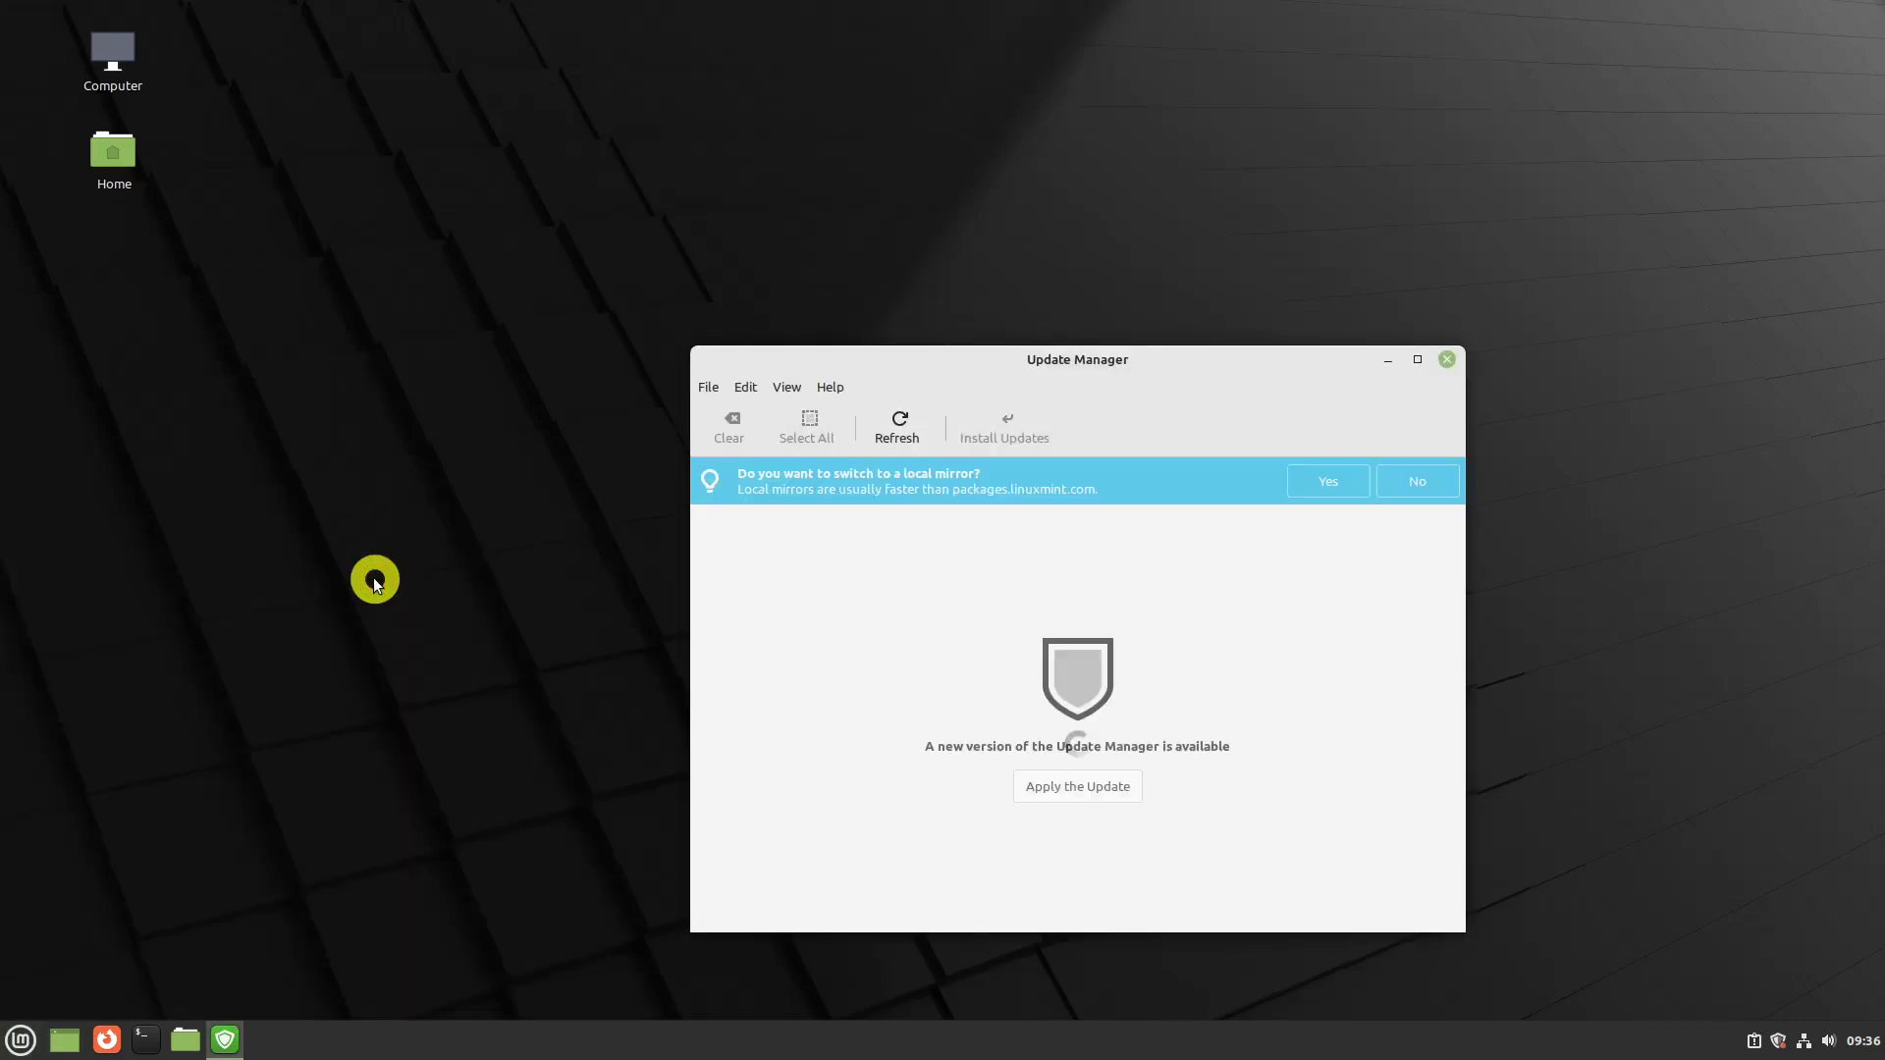
left_click(1078, 792)
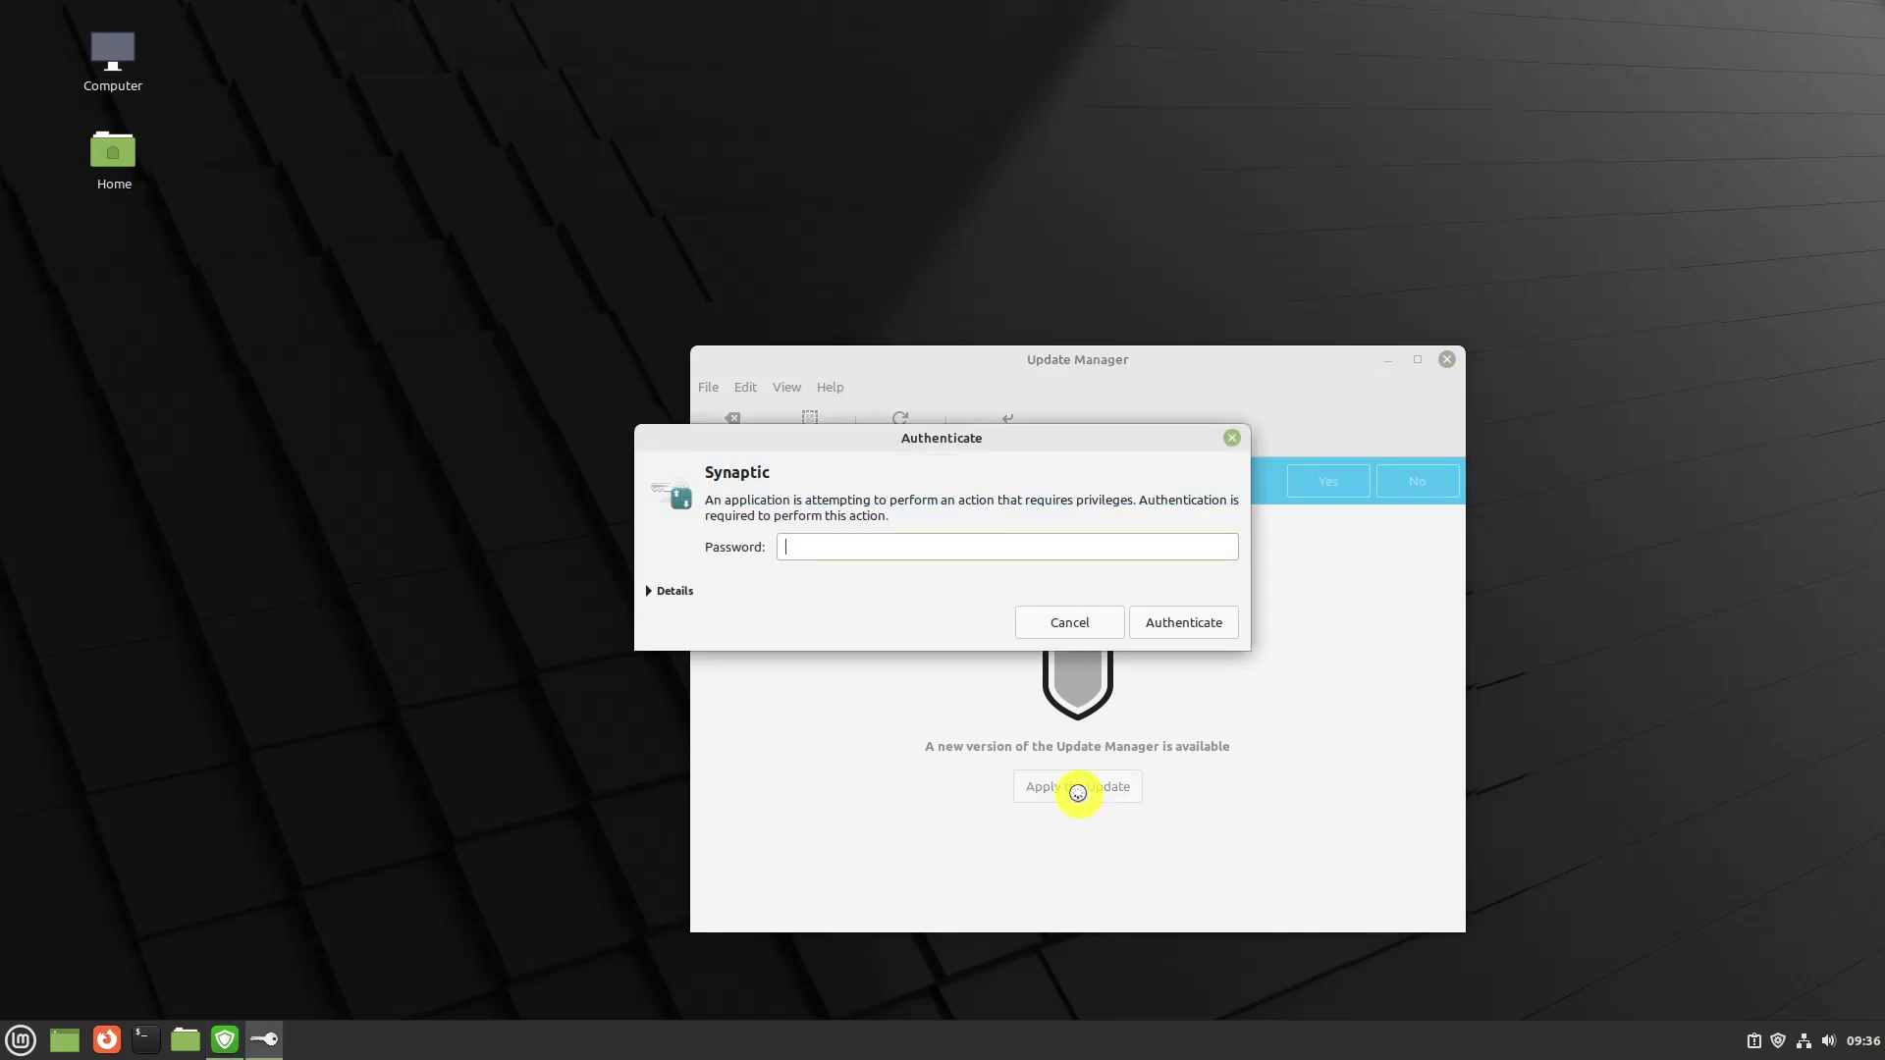
type("•")
left_click(1214, 628)
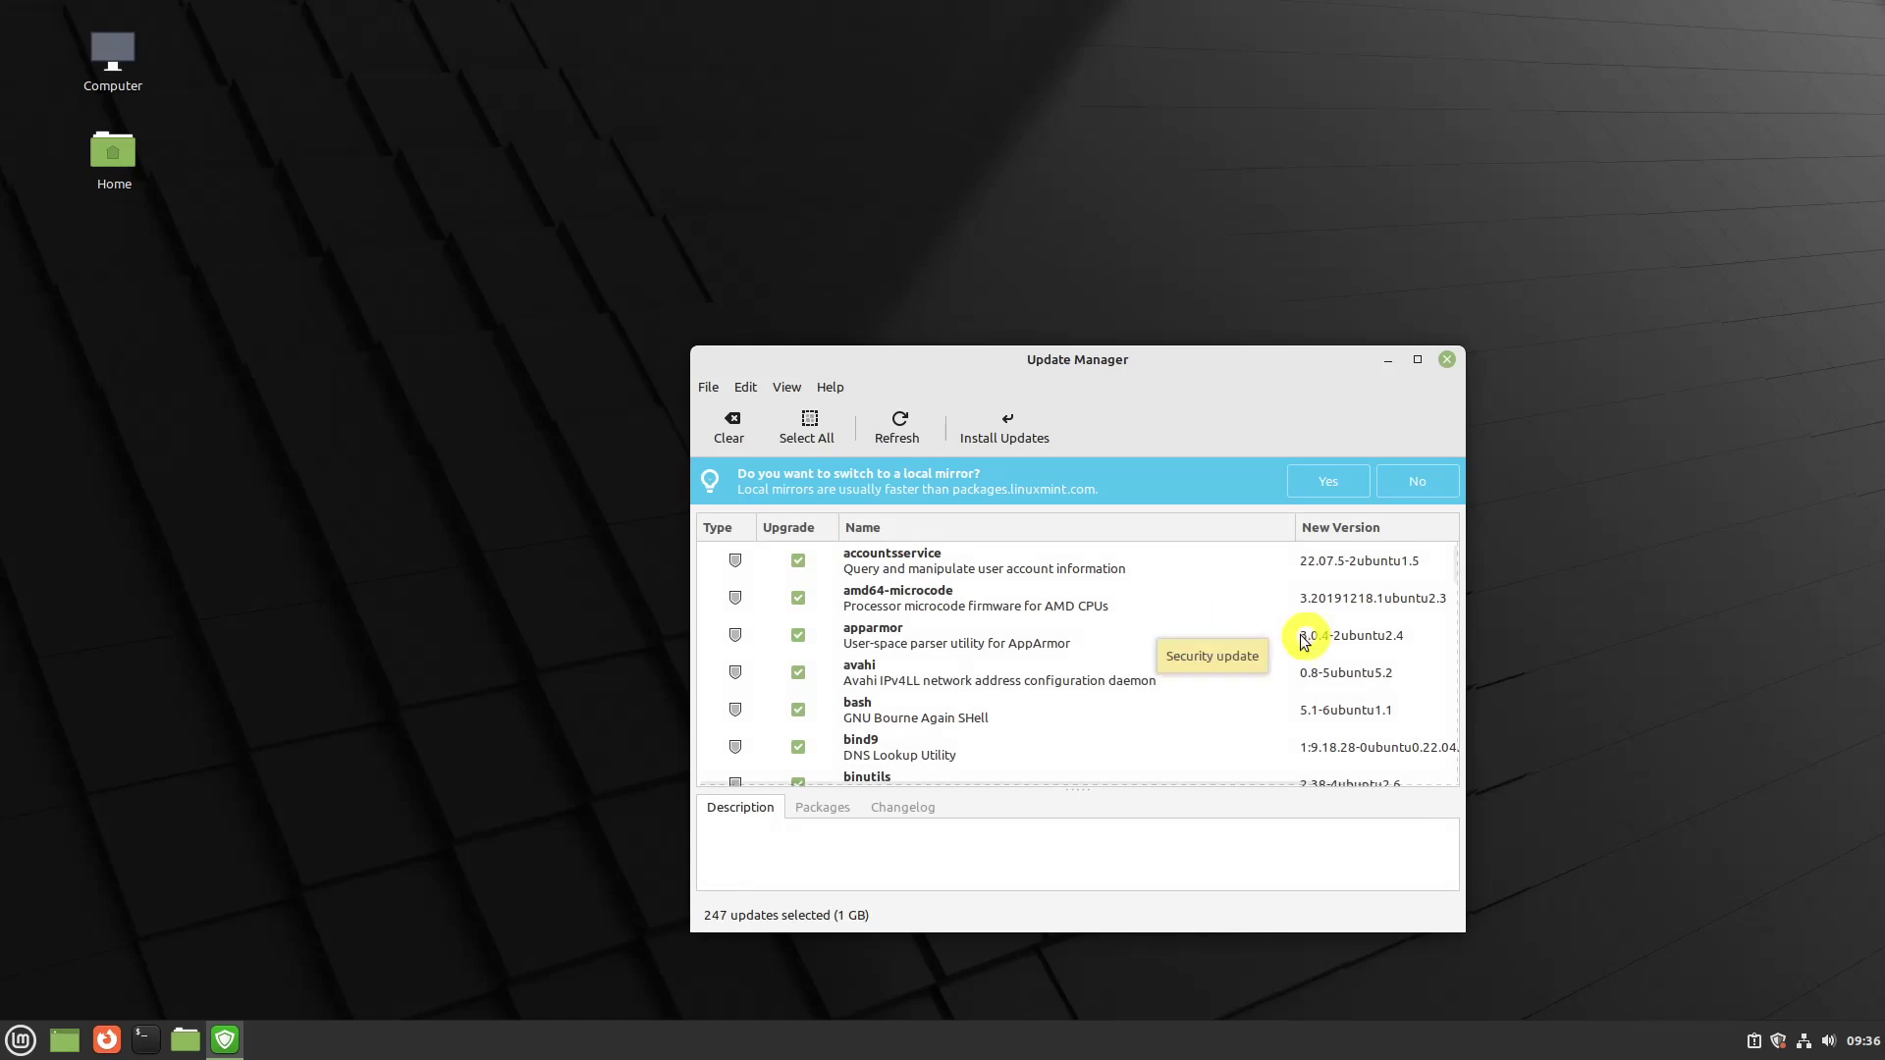
Install all selected system updates, accepting the additional package changes and authenticating with the account password.
left_click(1011, 424)
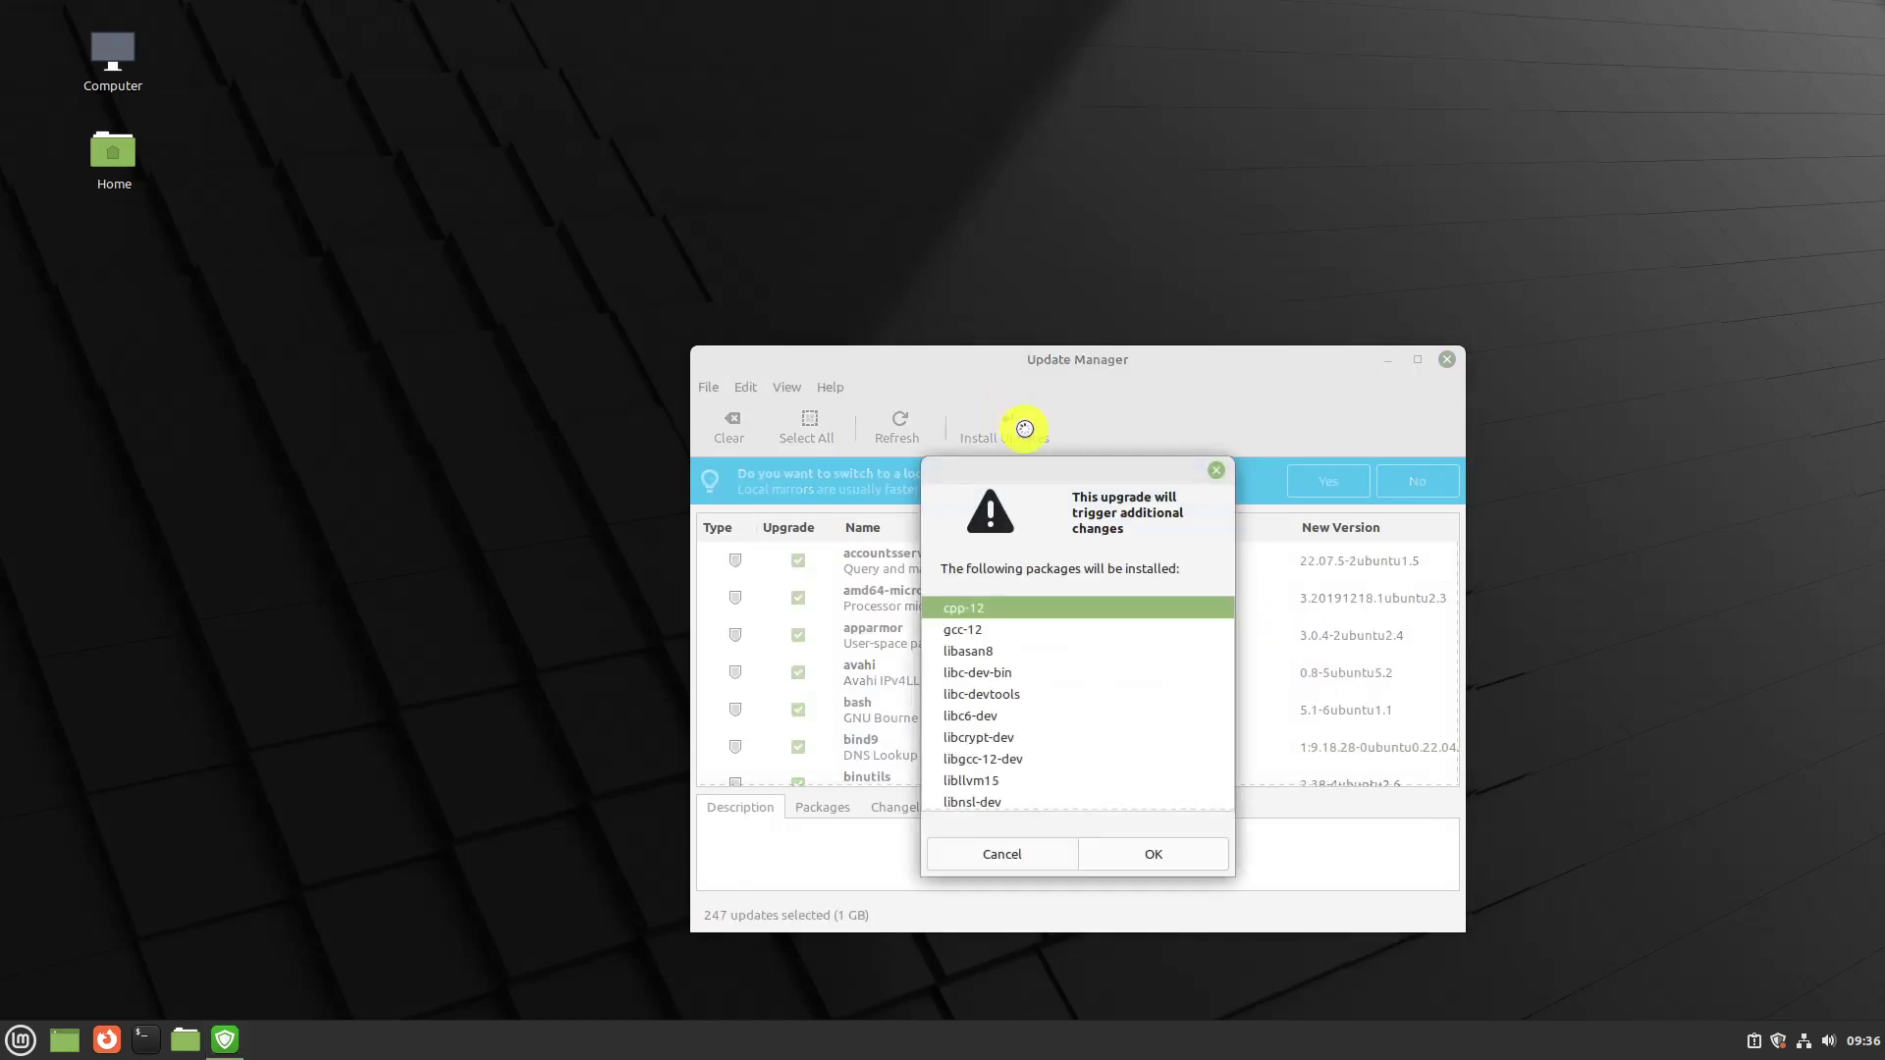
left_click(1154, 860)
type("•")
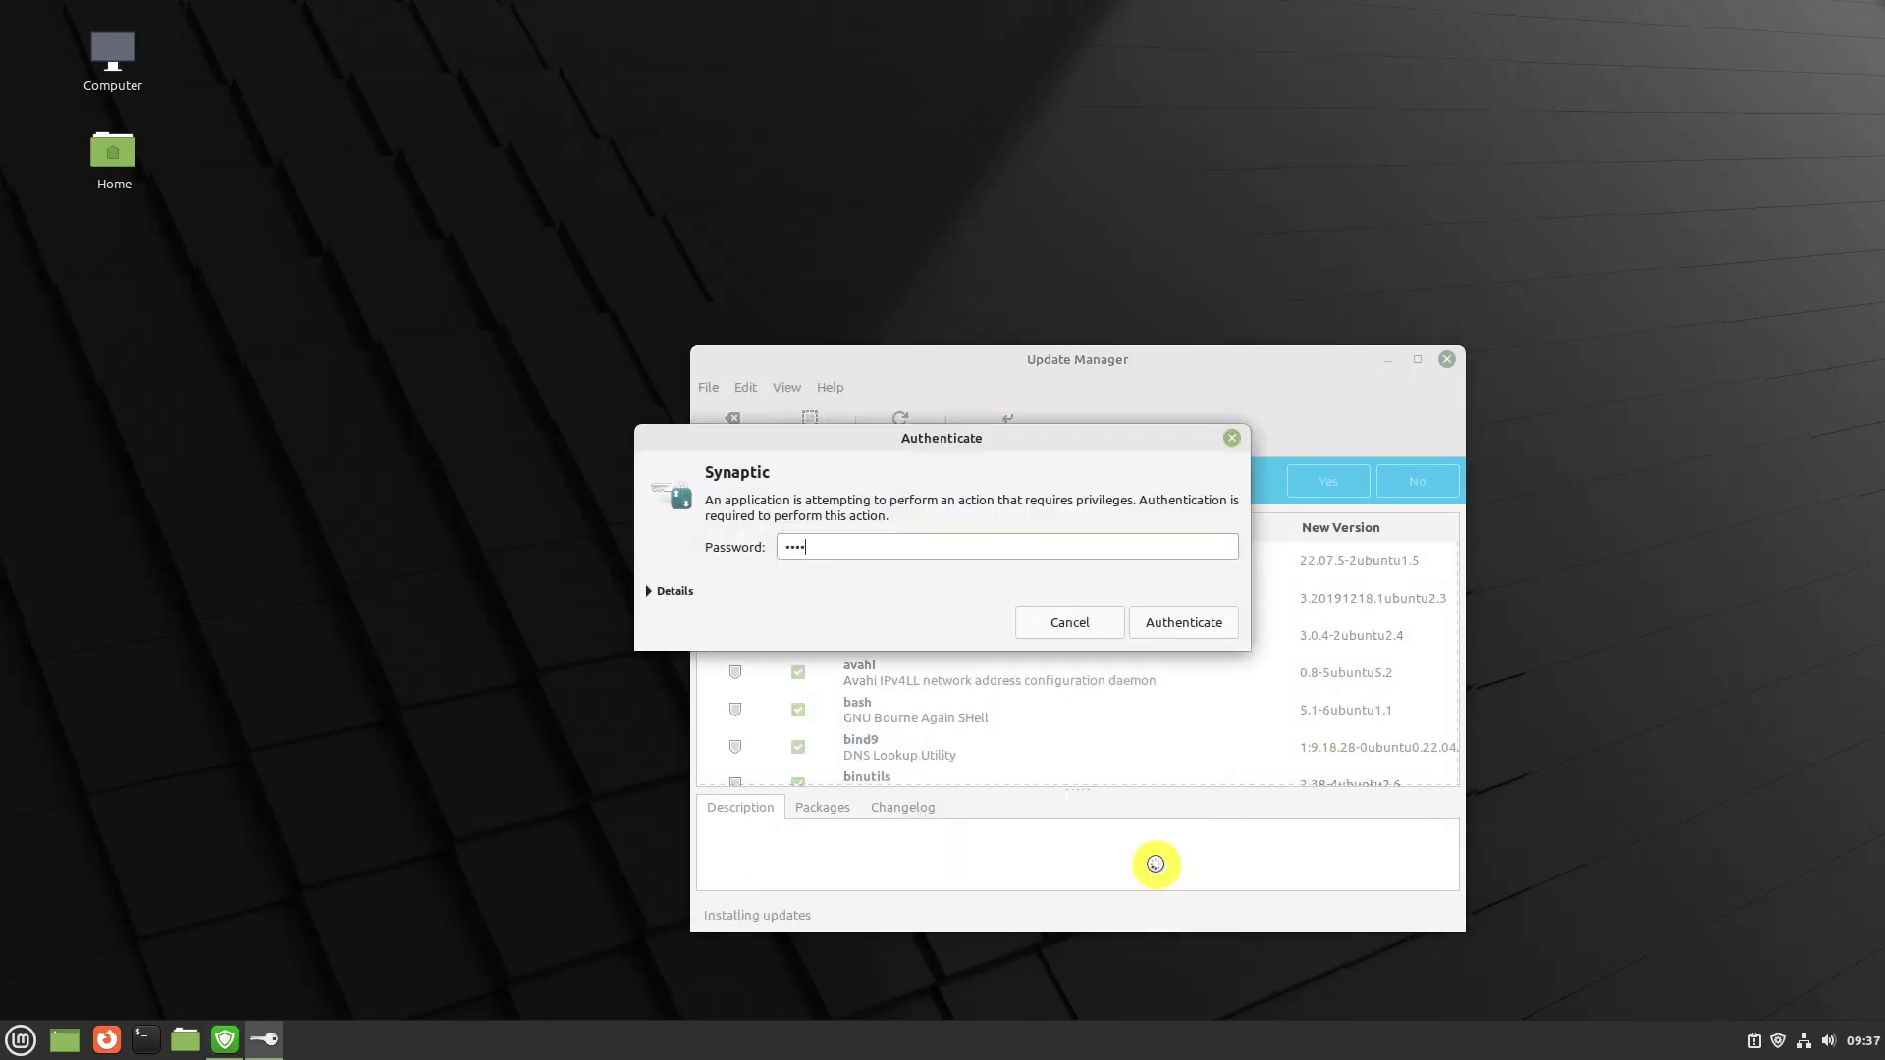
type("•••")
left_click(1183, 625)
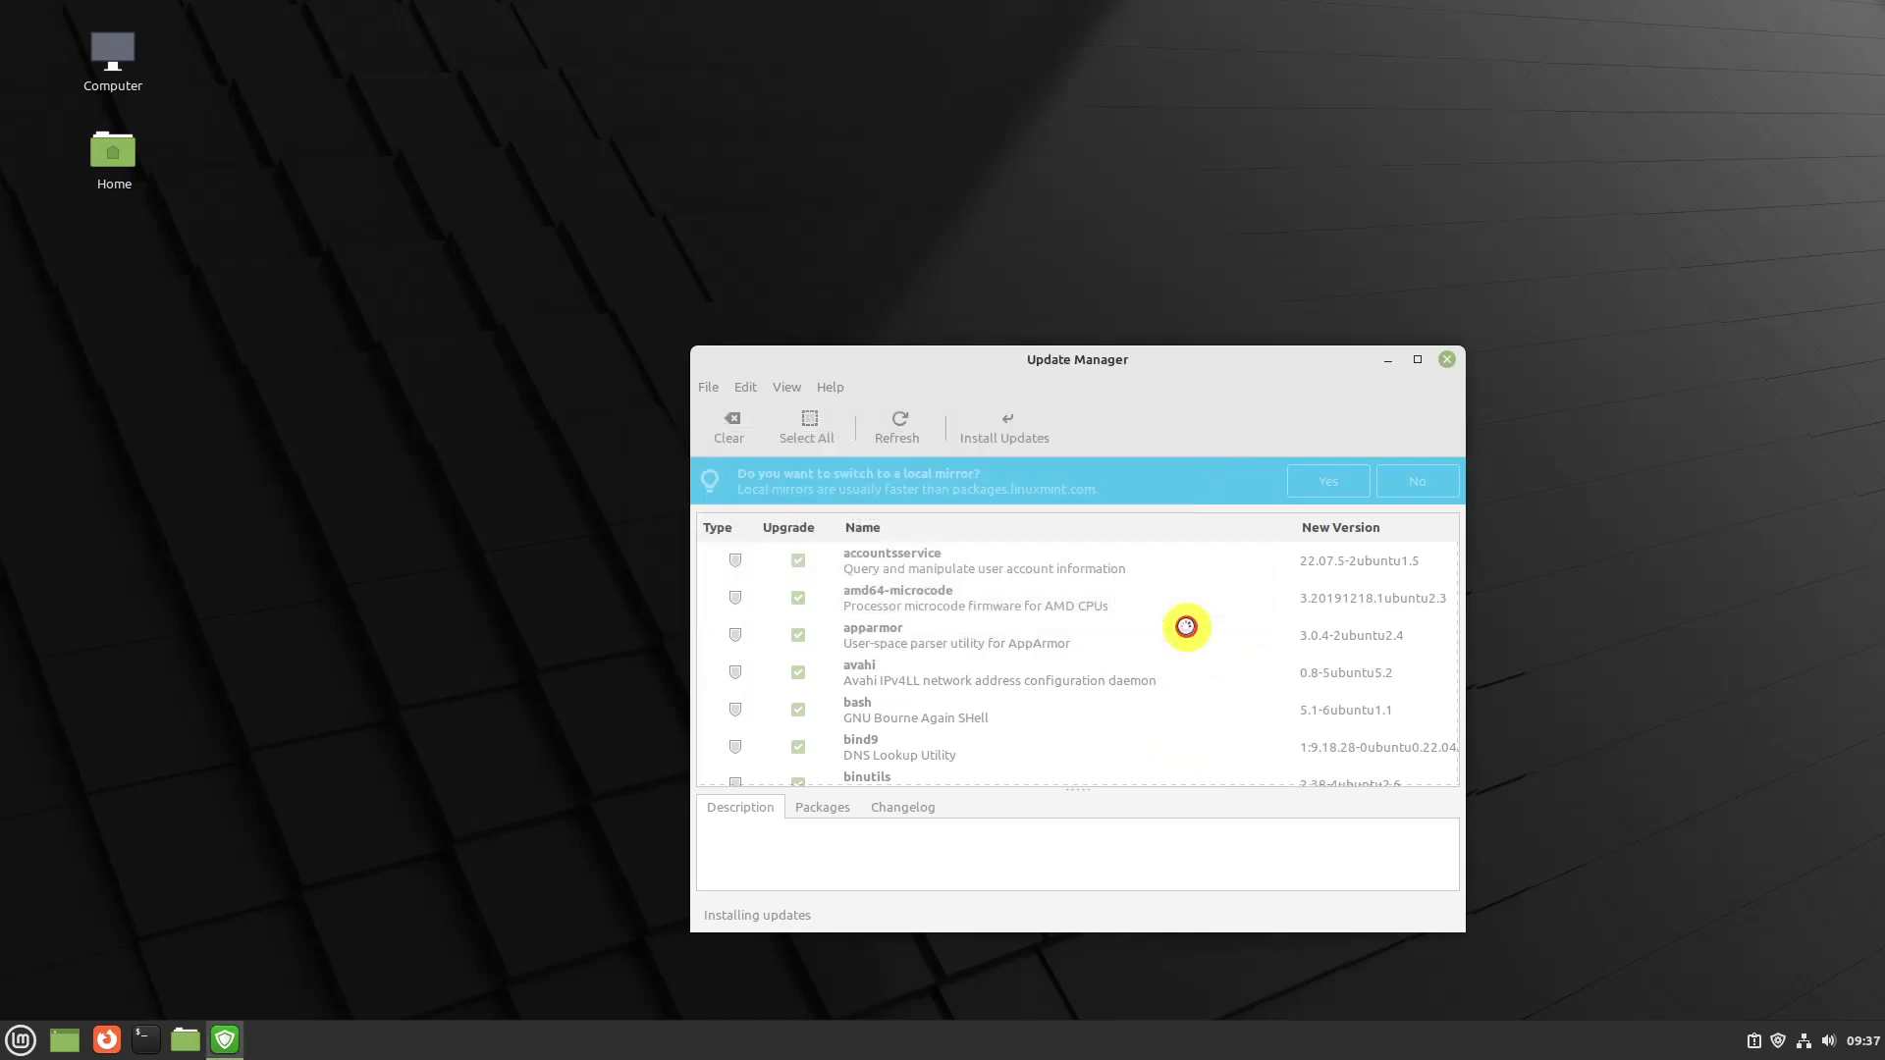
Maximise the Update Manager window and expand the progress details of the package download and installation.
left_click(1418, 359)
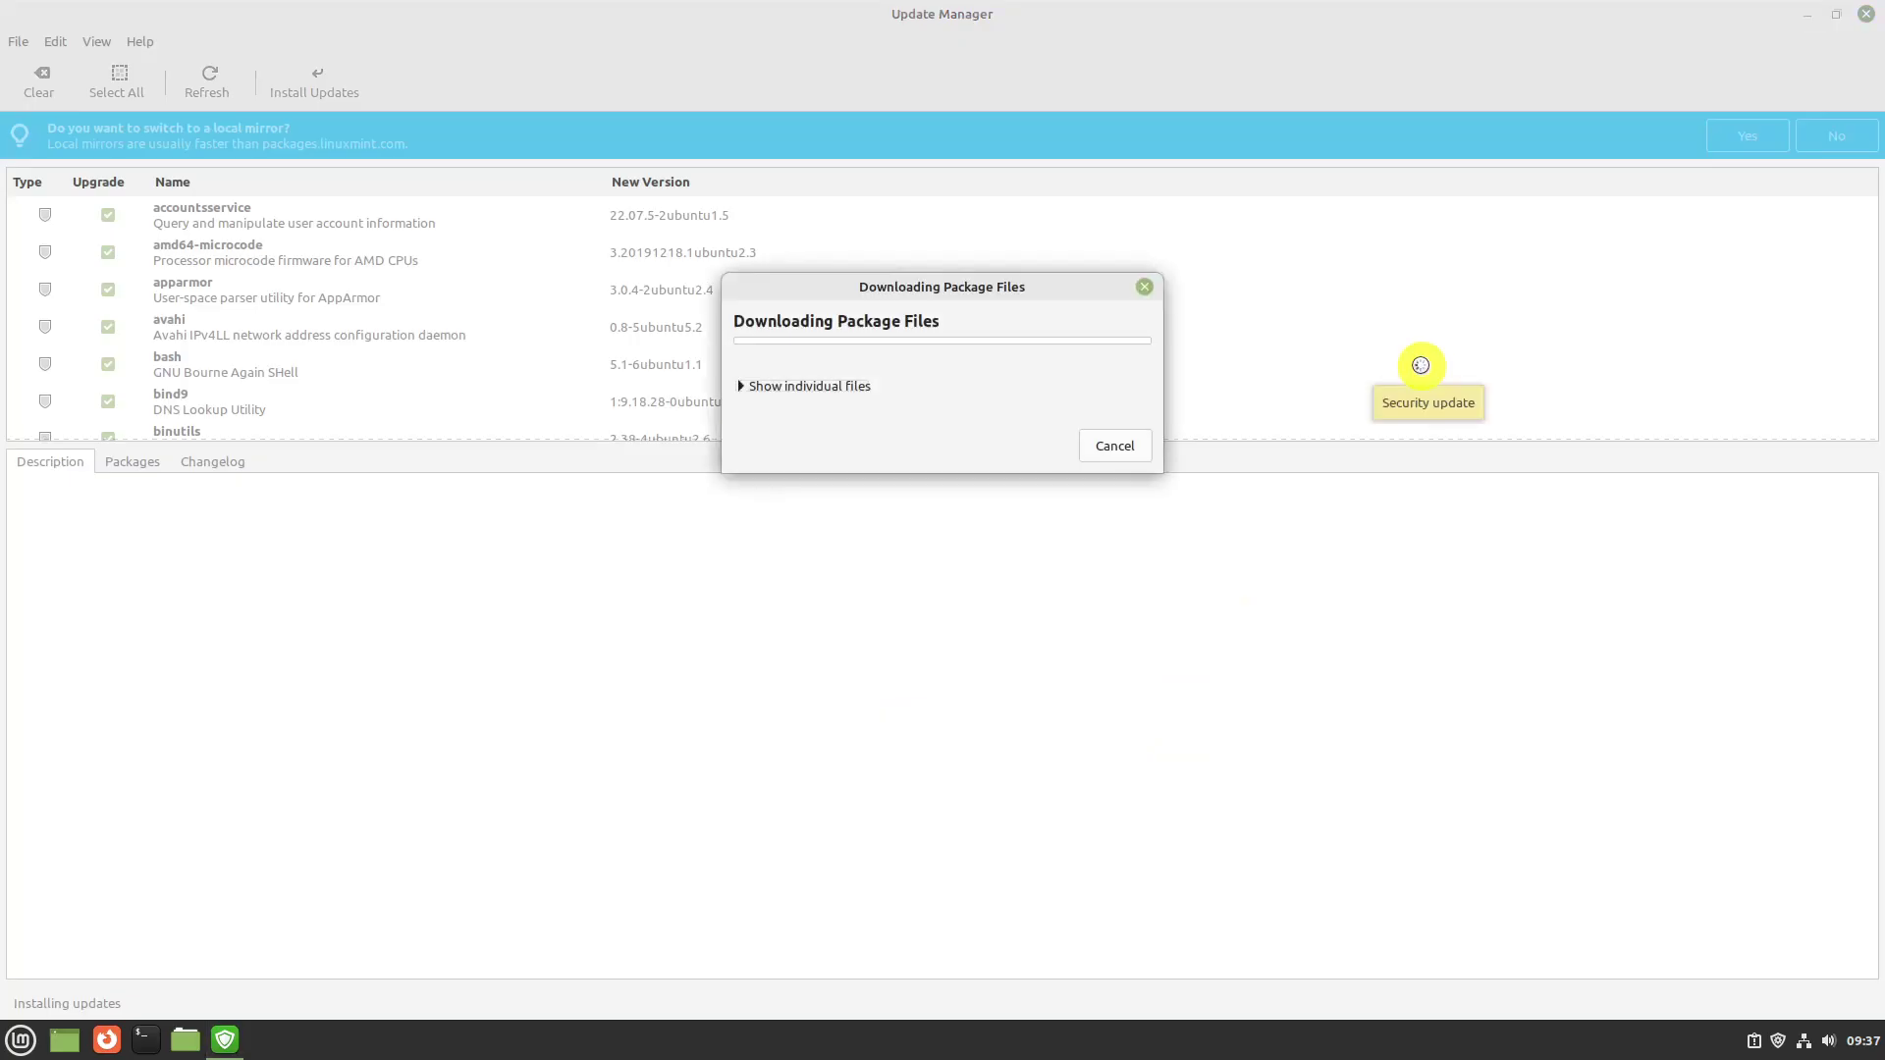
left_click(742, 386)
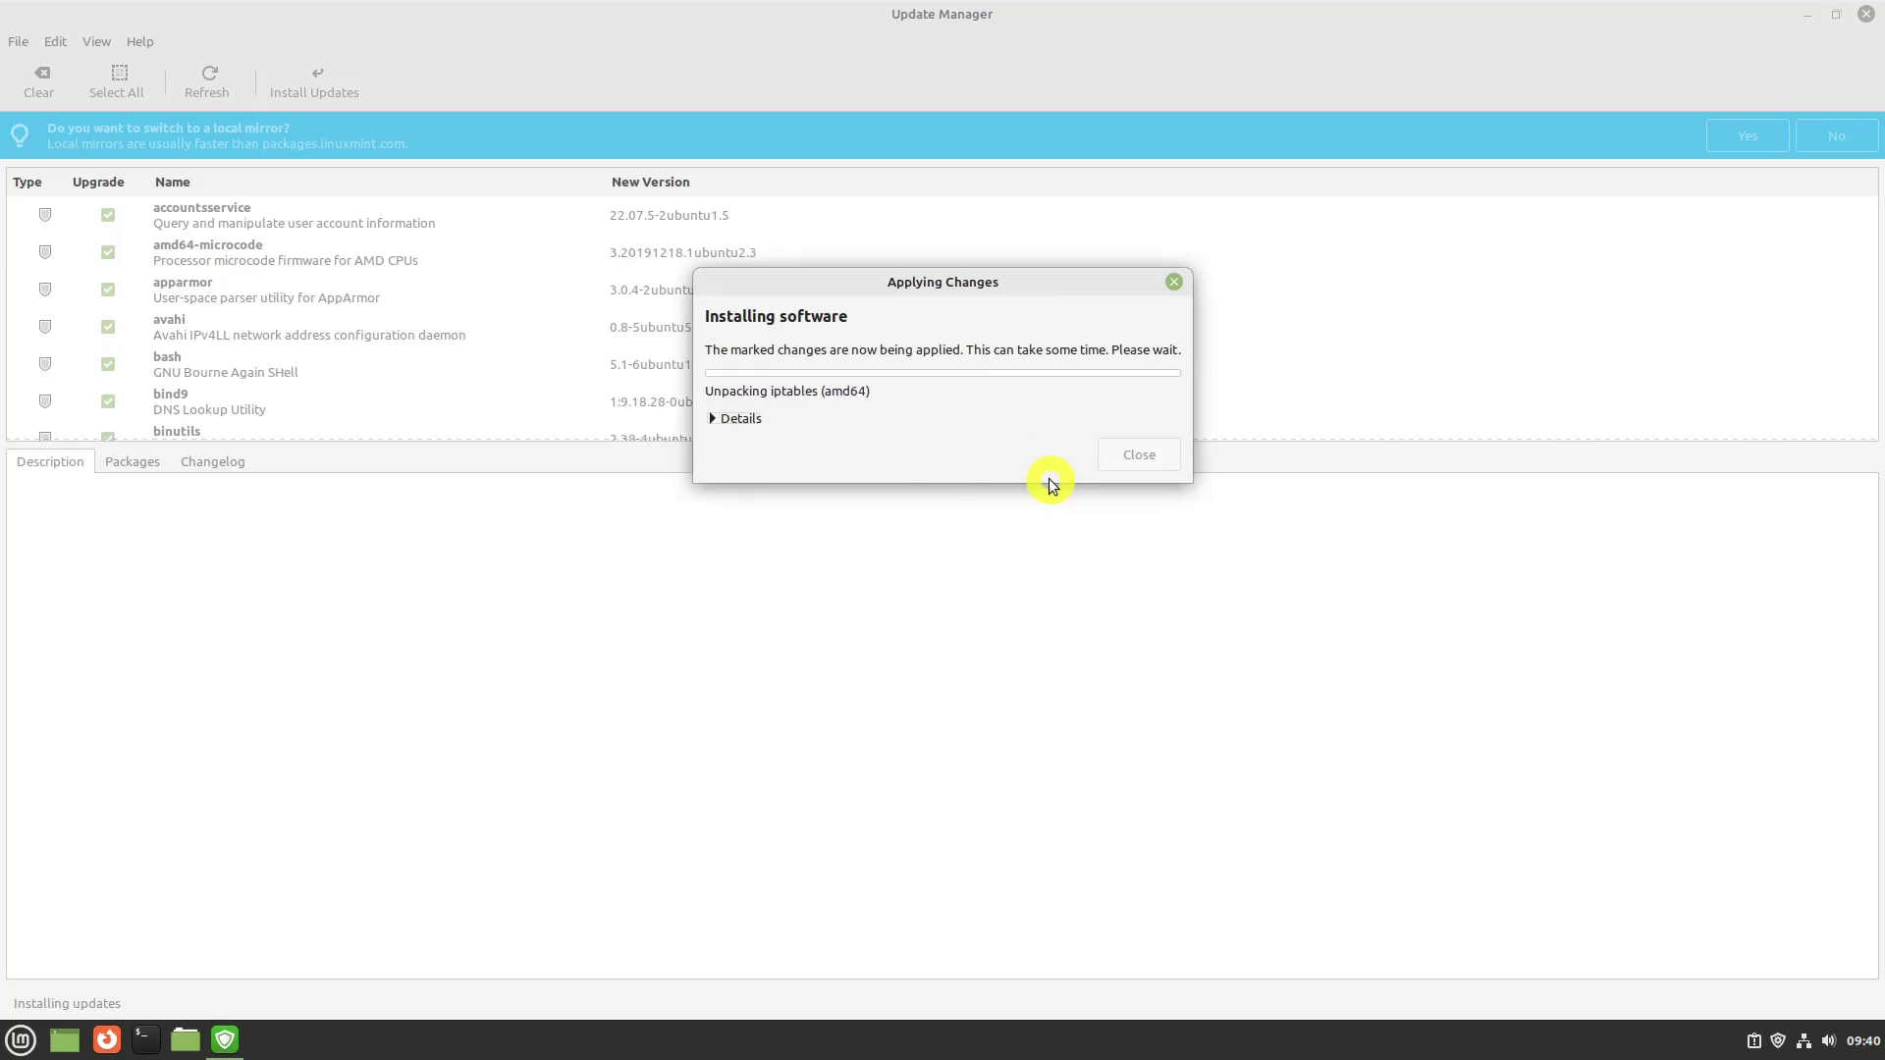
left_click(919, 412)
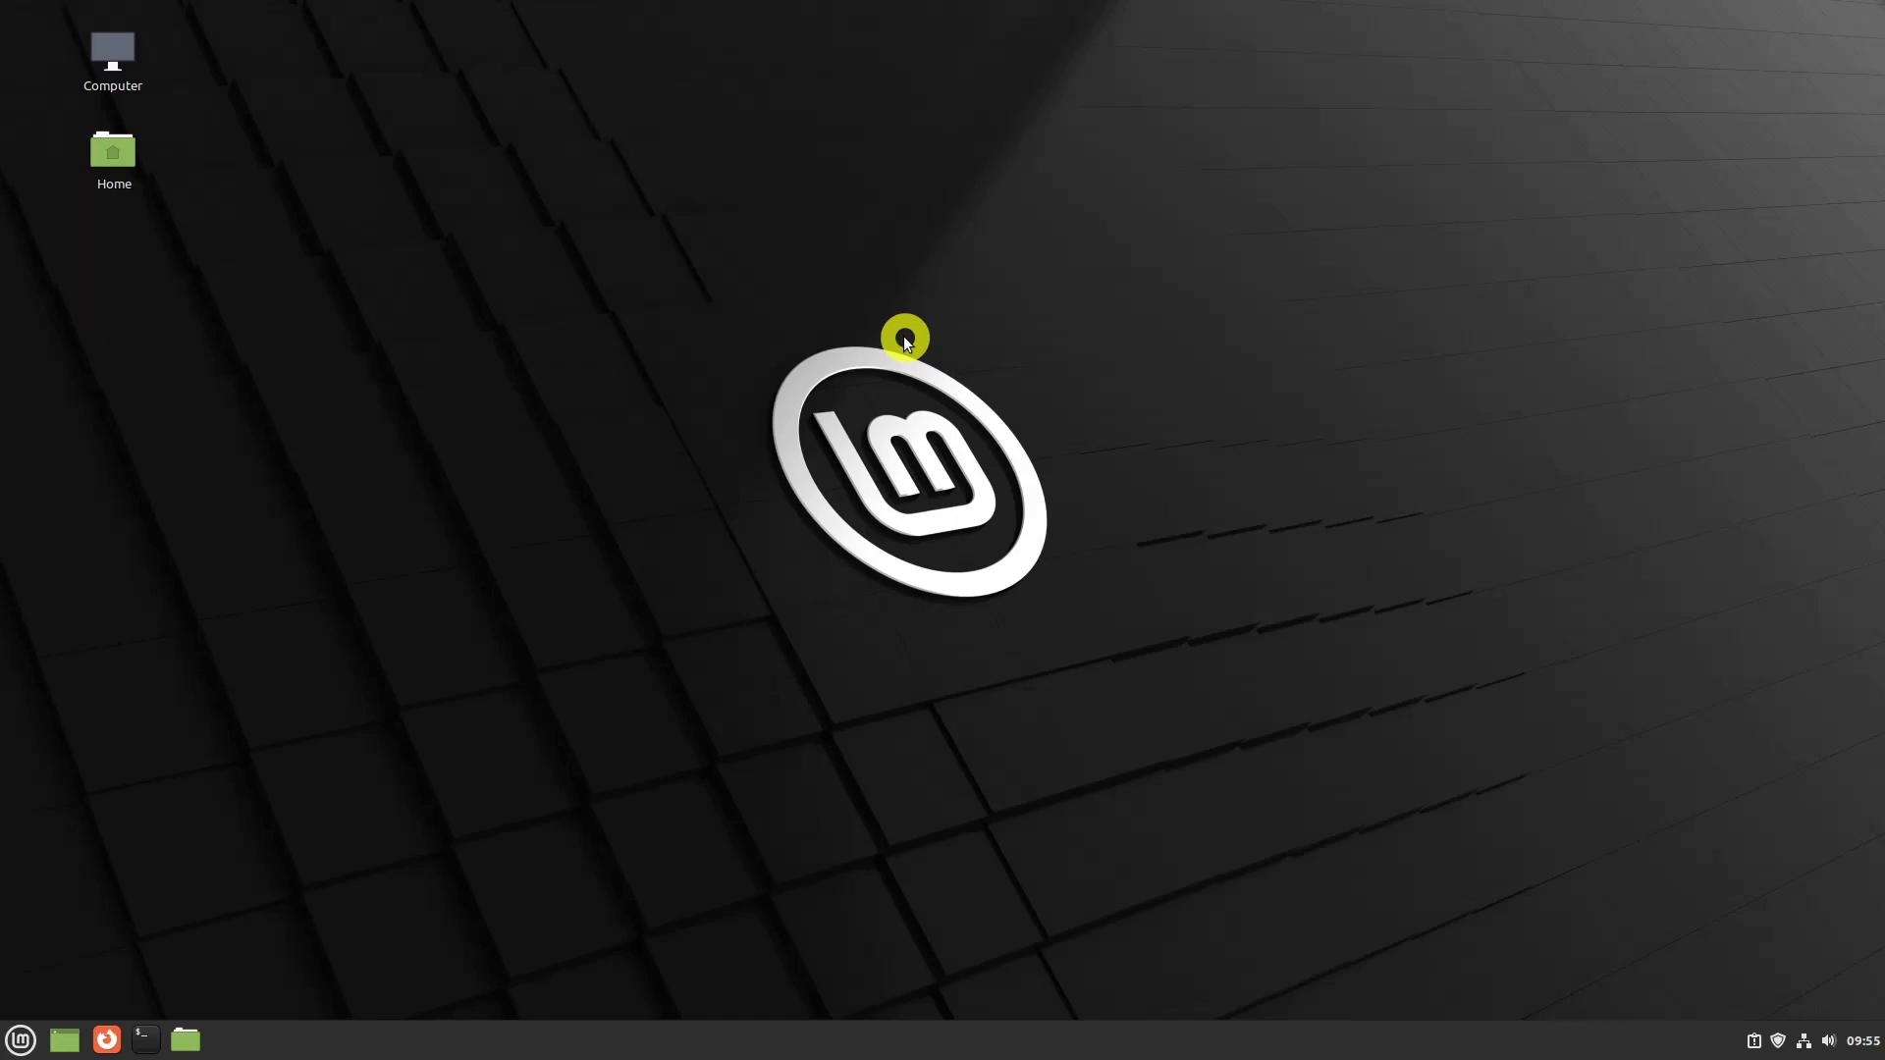
Open Timeshift, authenticating with the account password, and maximise its window.
left_click(18, 1039)
type("timeshift")
left_click(370, 579)
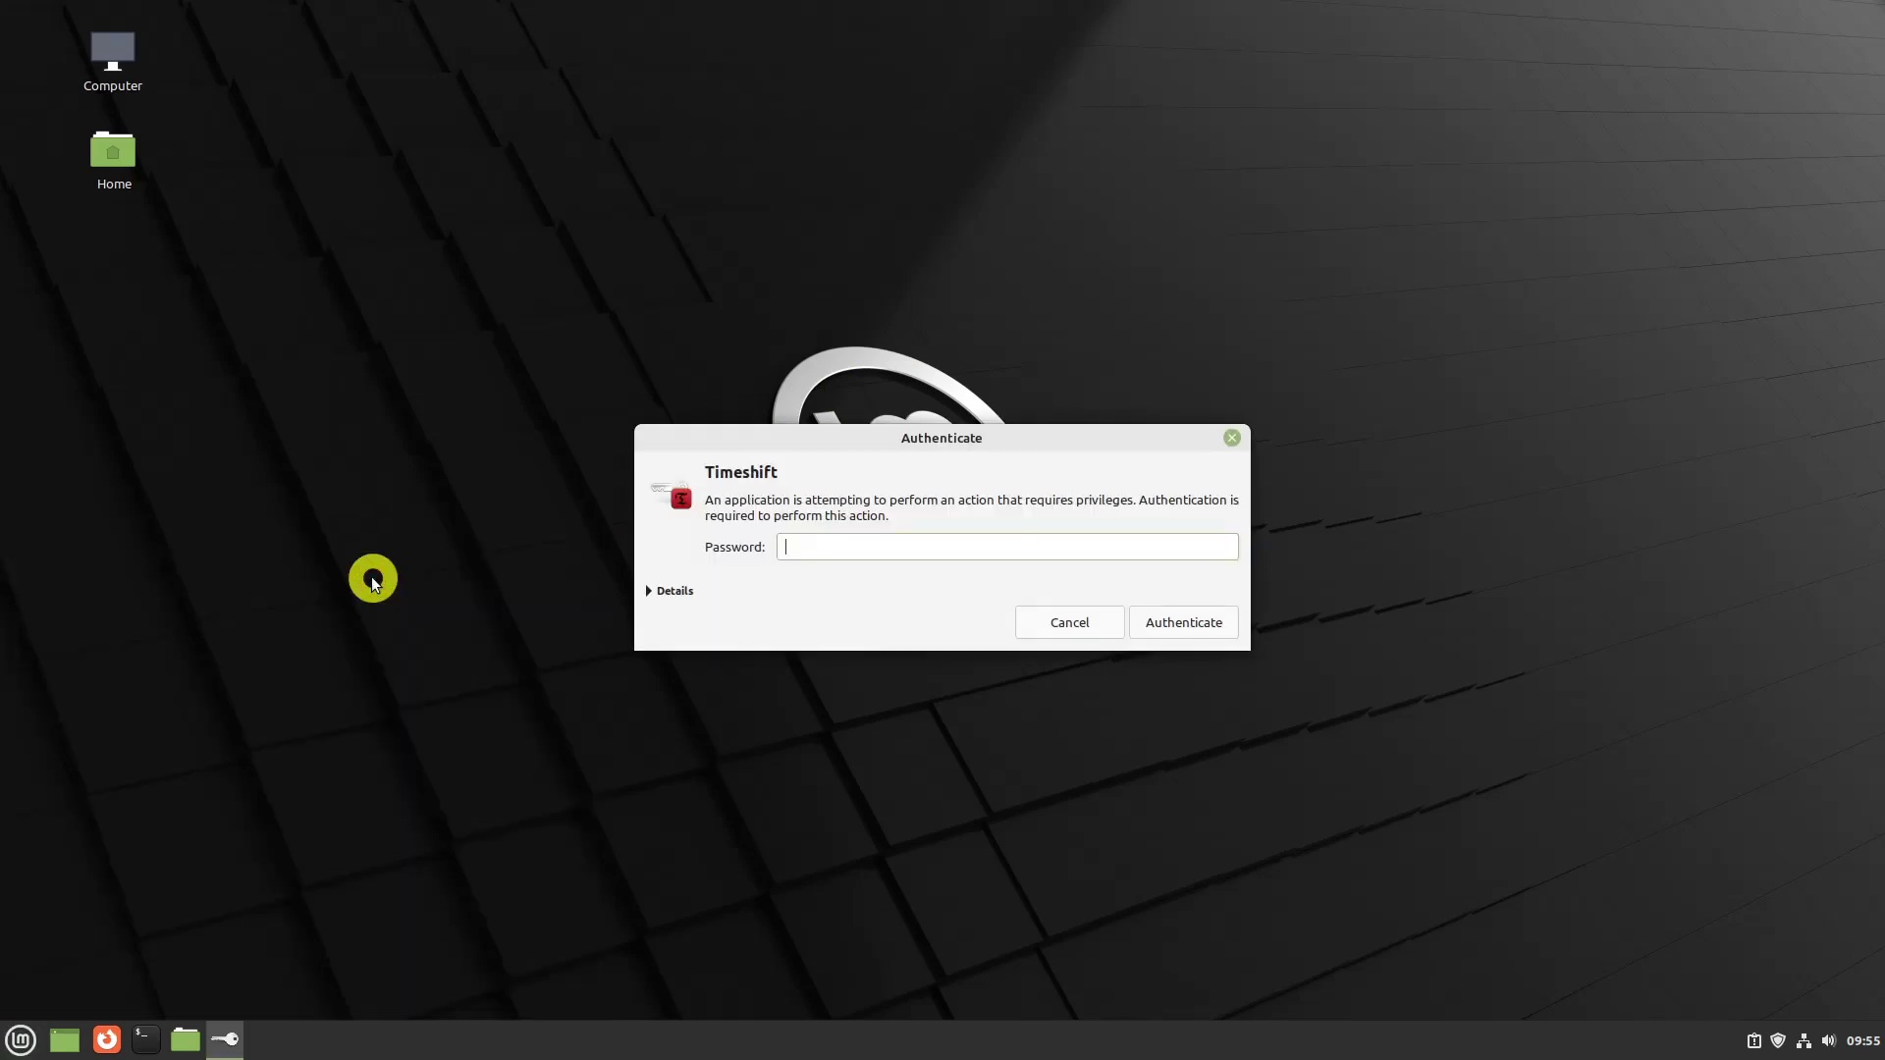
left_click(1173, 627)
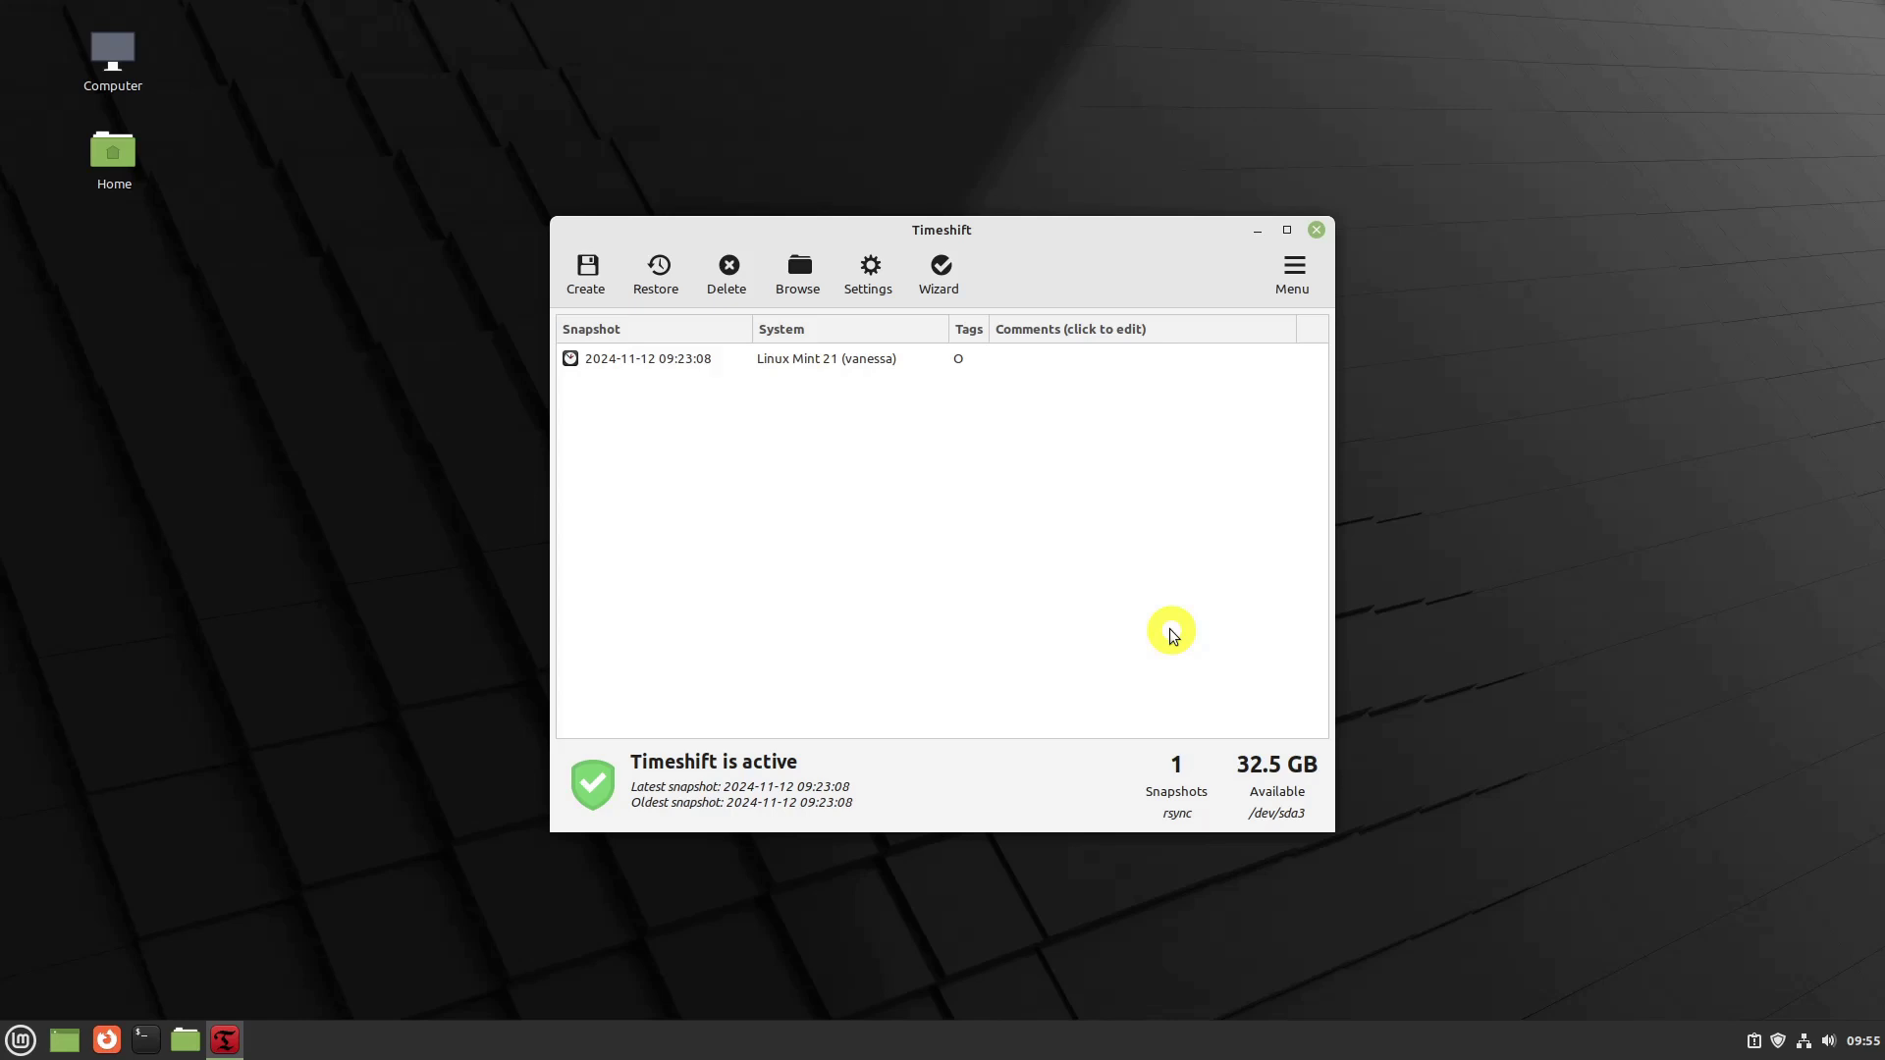
left_click(1287, 232)
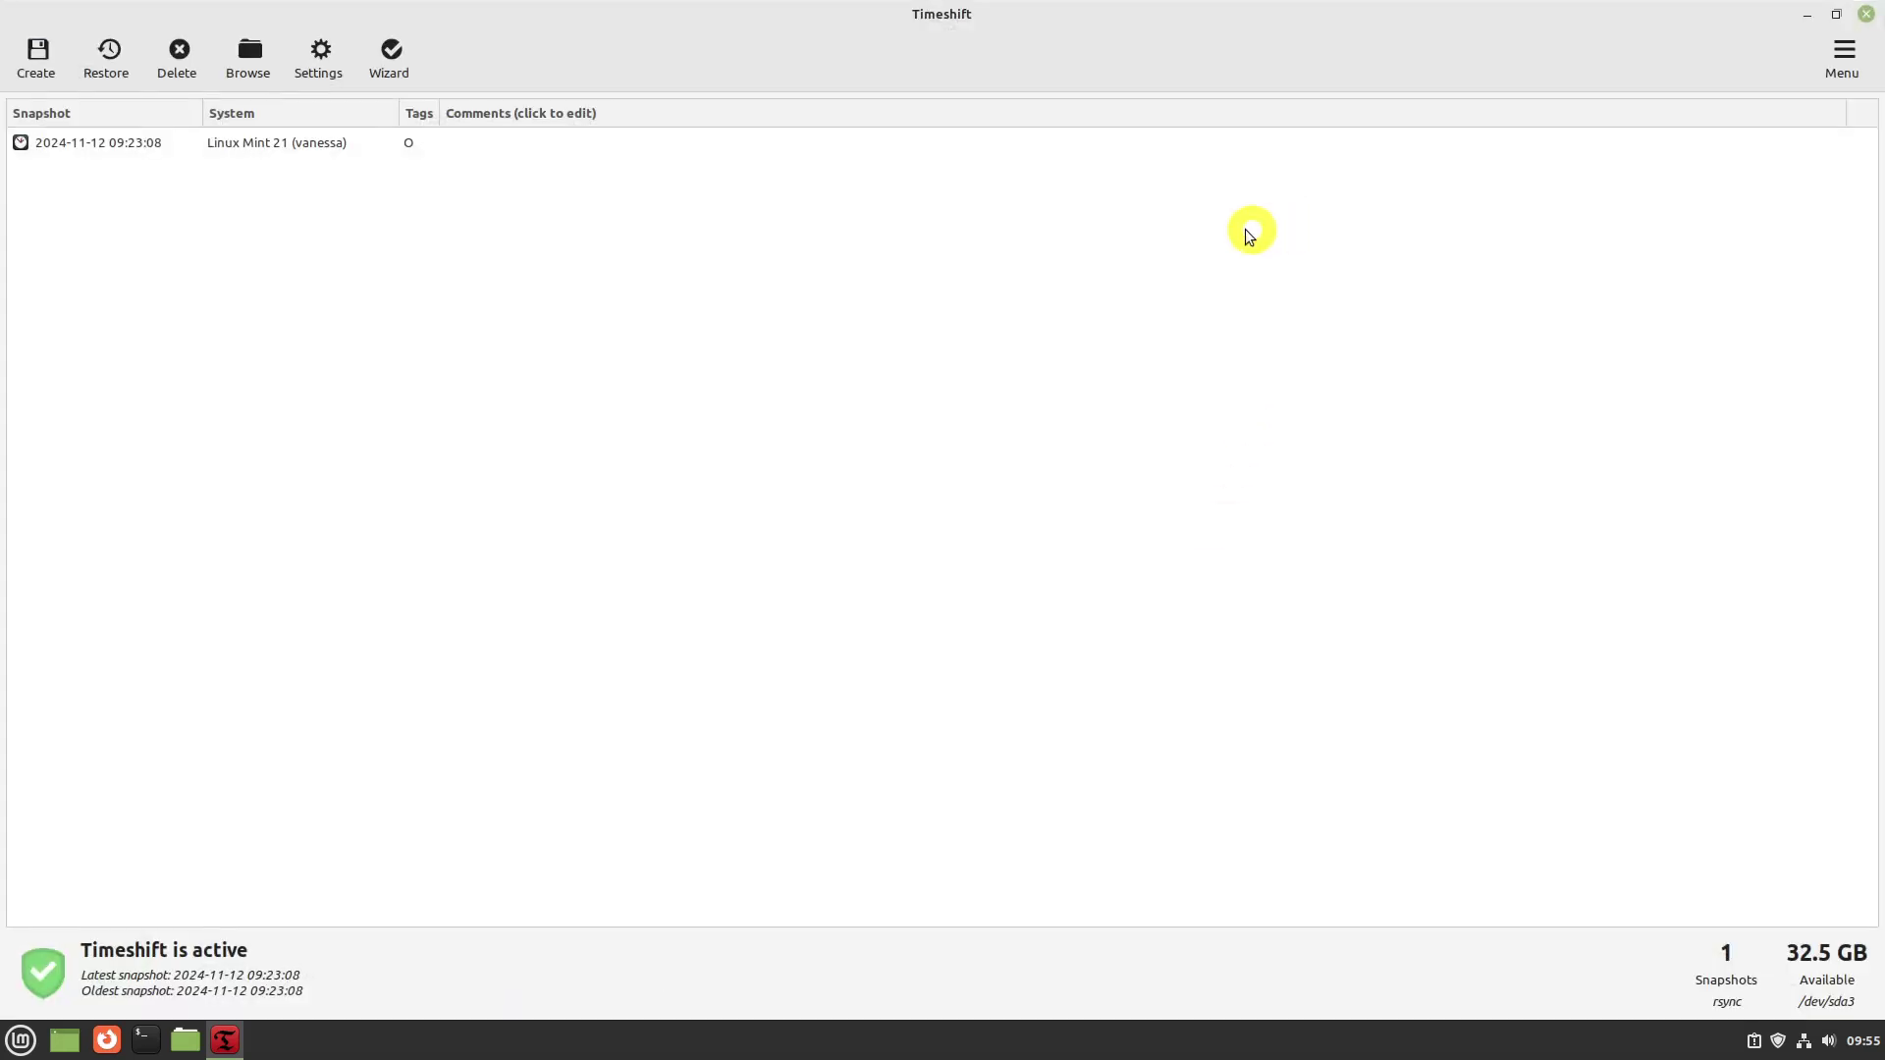
left_click(99, 148)
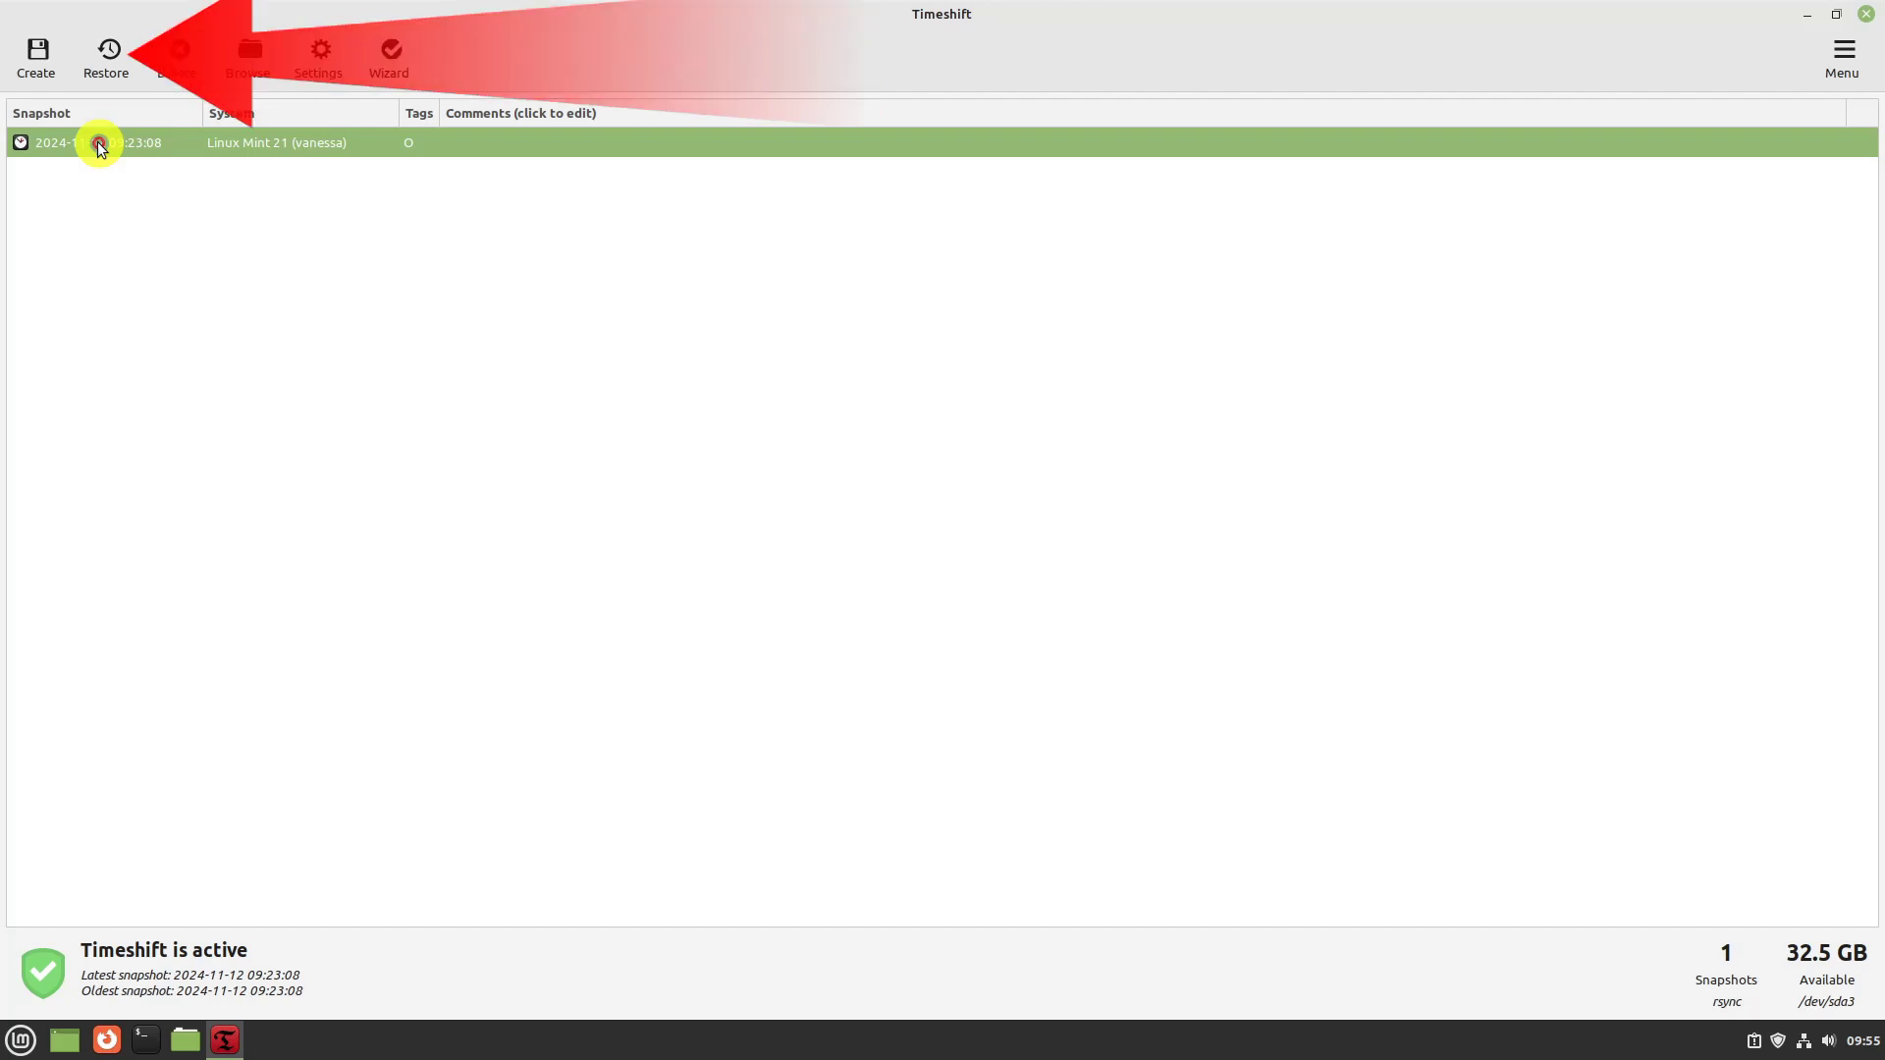
left_click(107, 59)
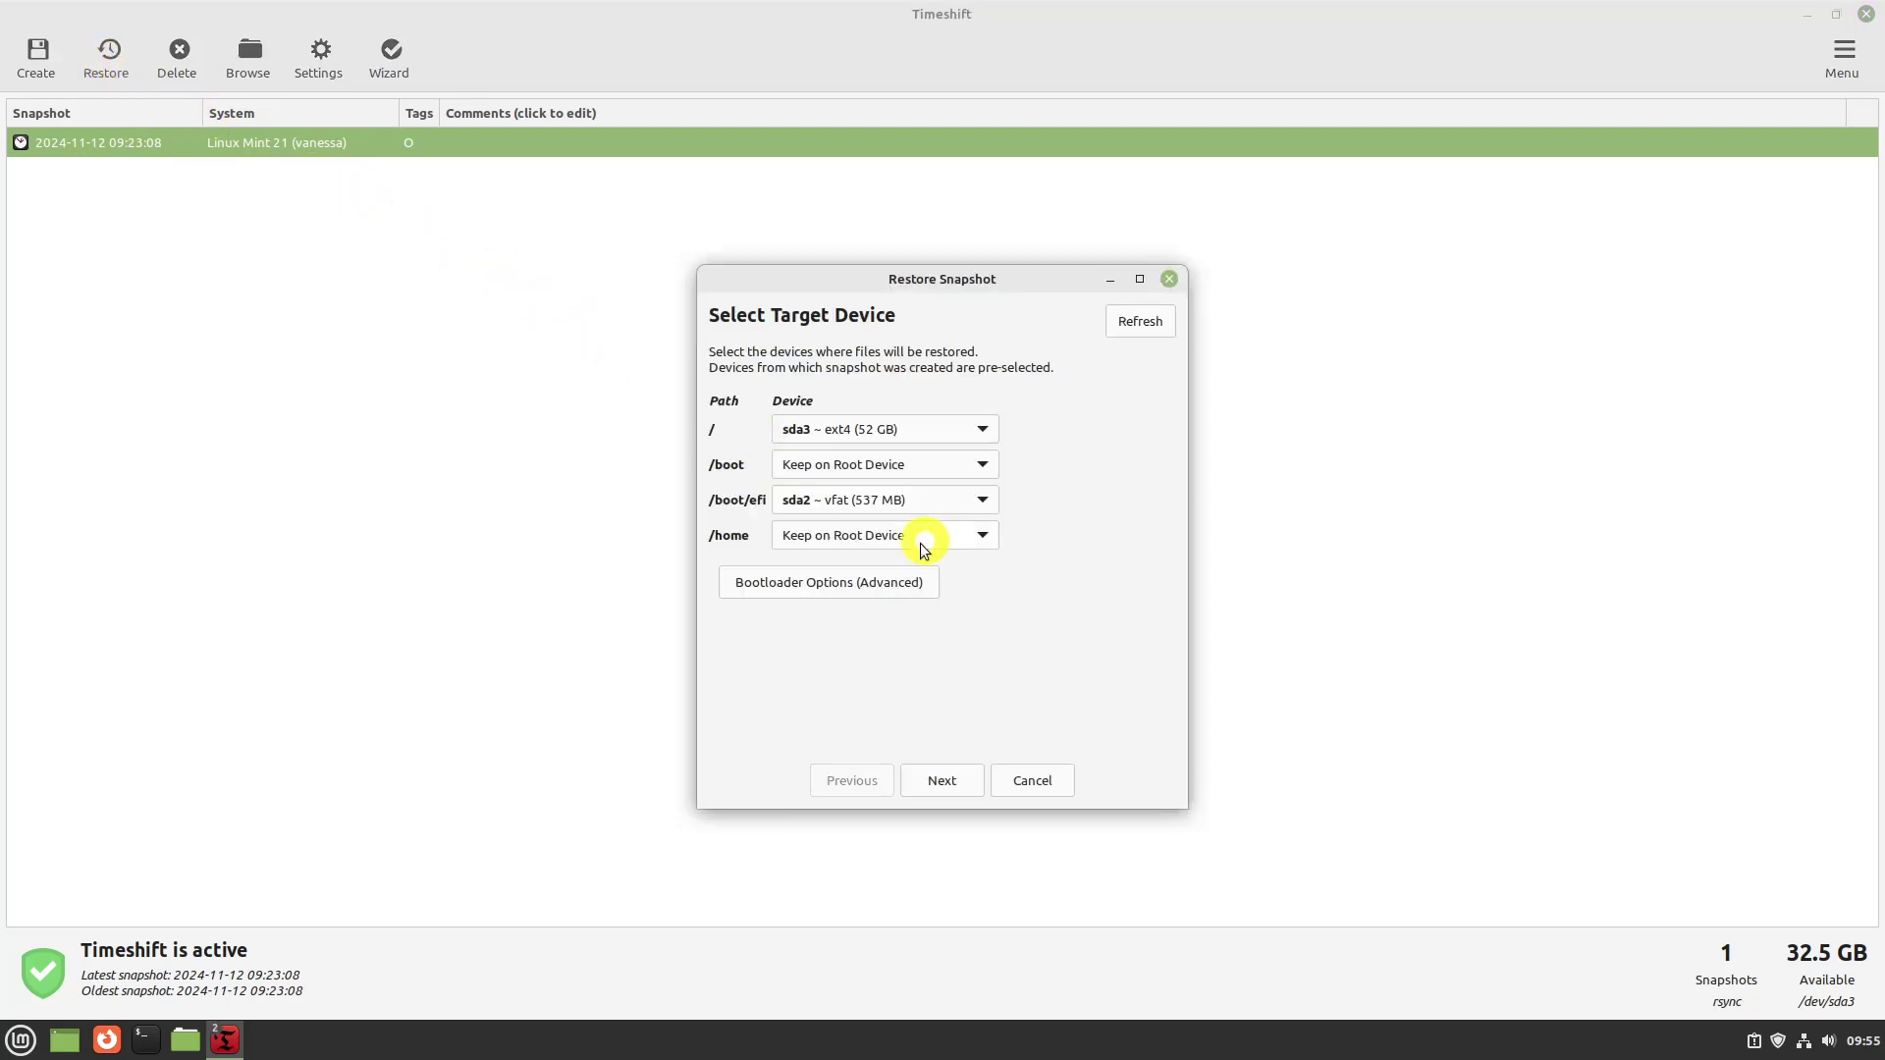
left_click(936, 781)
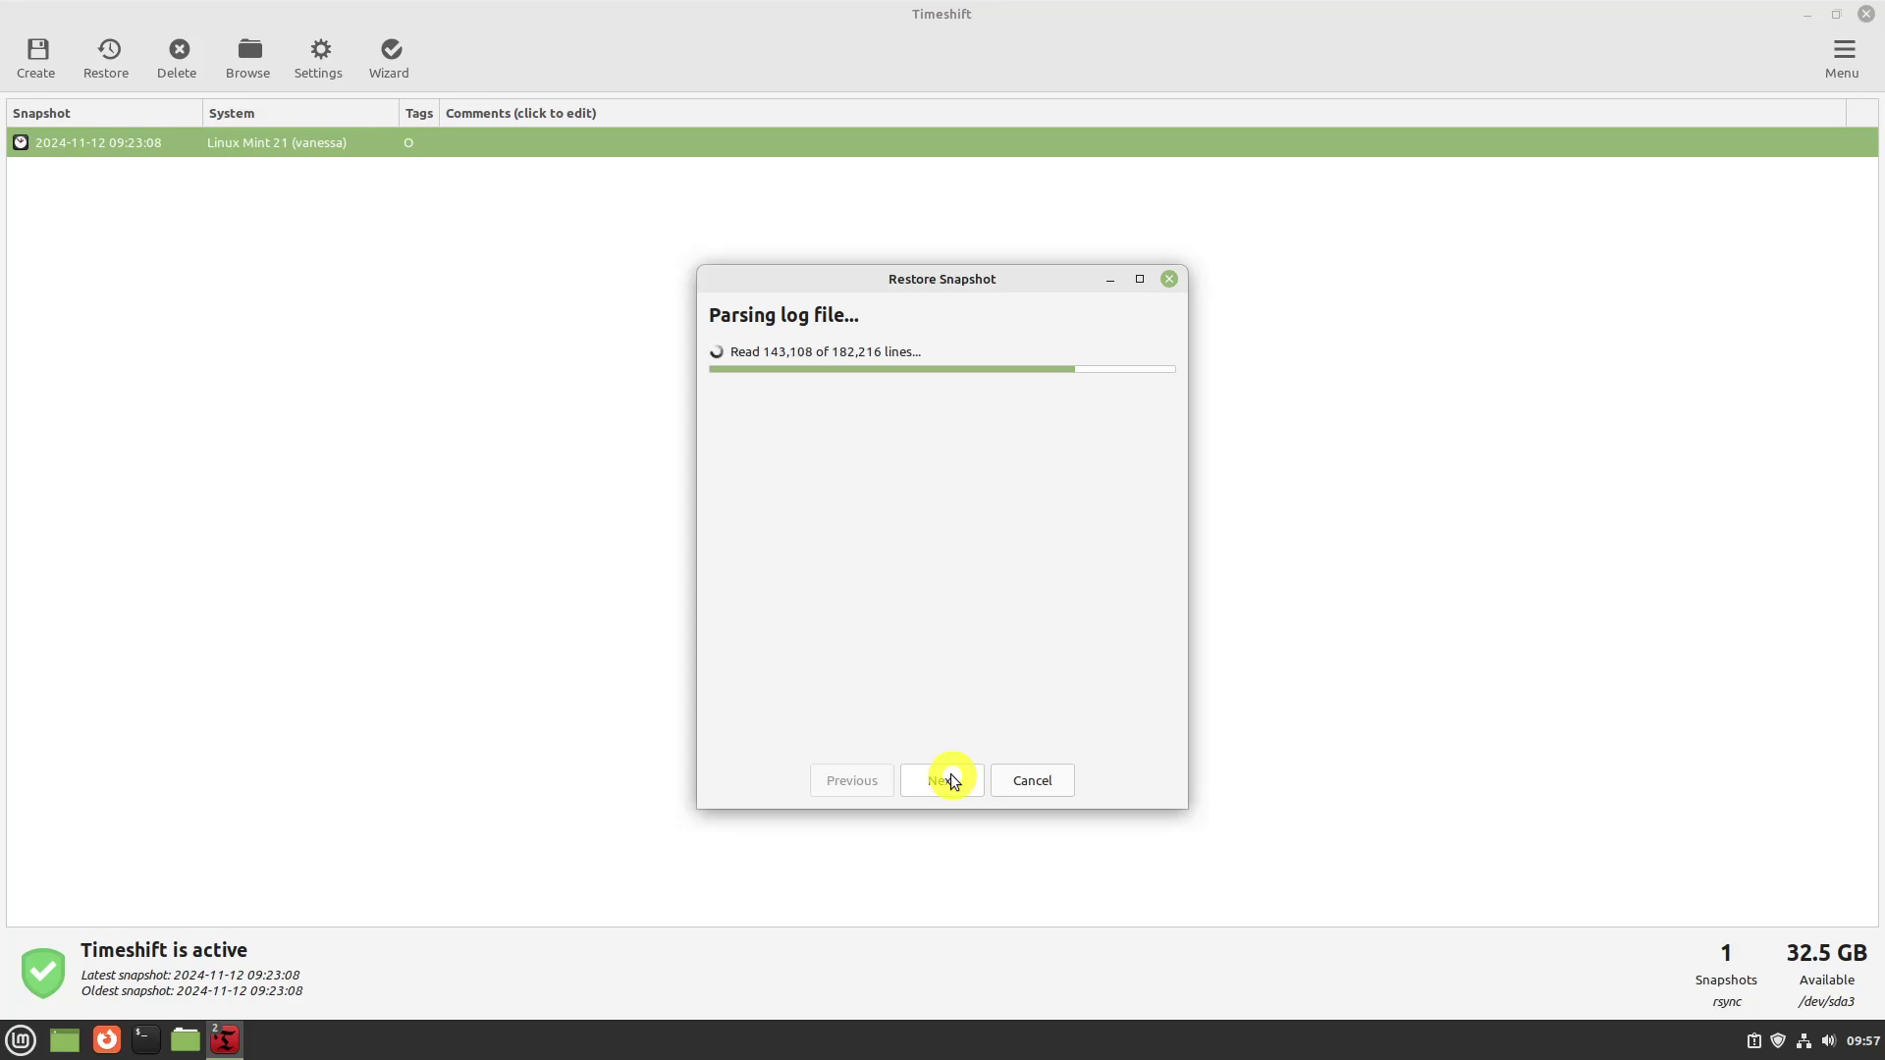
Review the list of files the restore will affect, confirm the actions and accept the disclaimer to begin restoring.
scroll(923, 618, "down", 3)
scroll(923, 619, "down", 10)
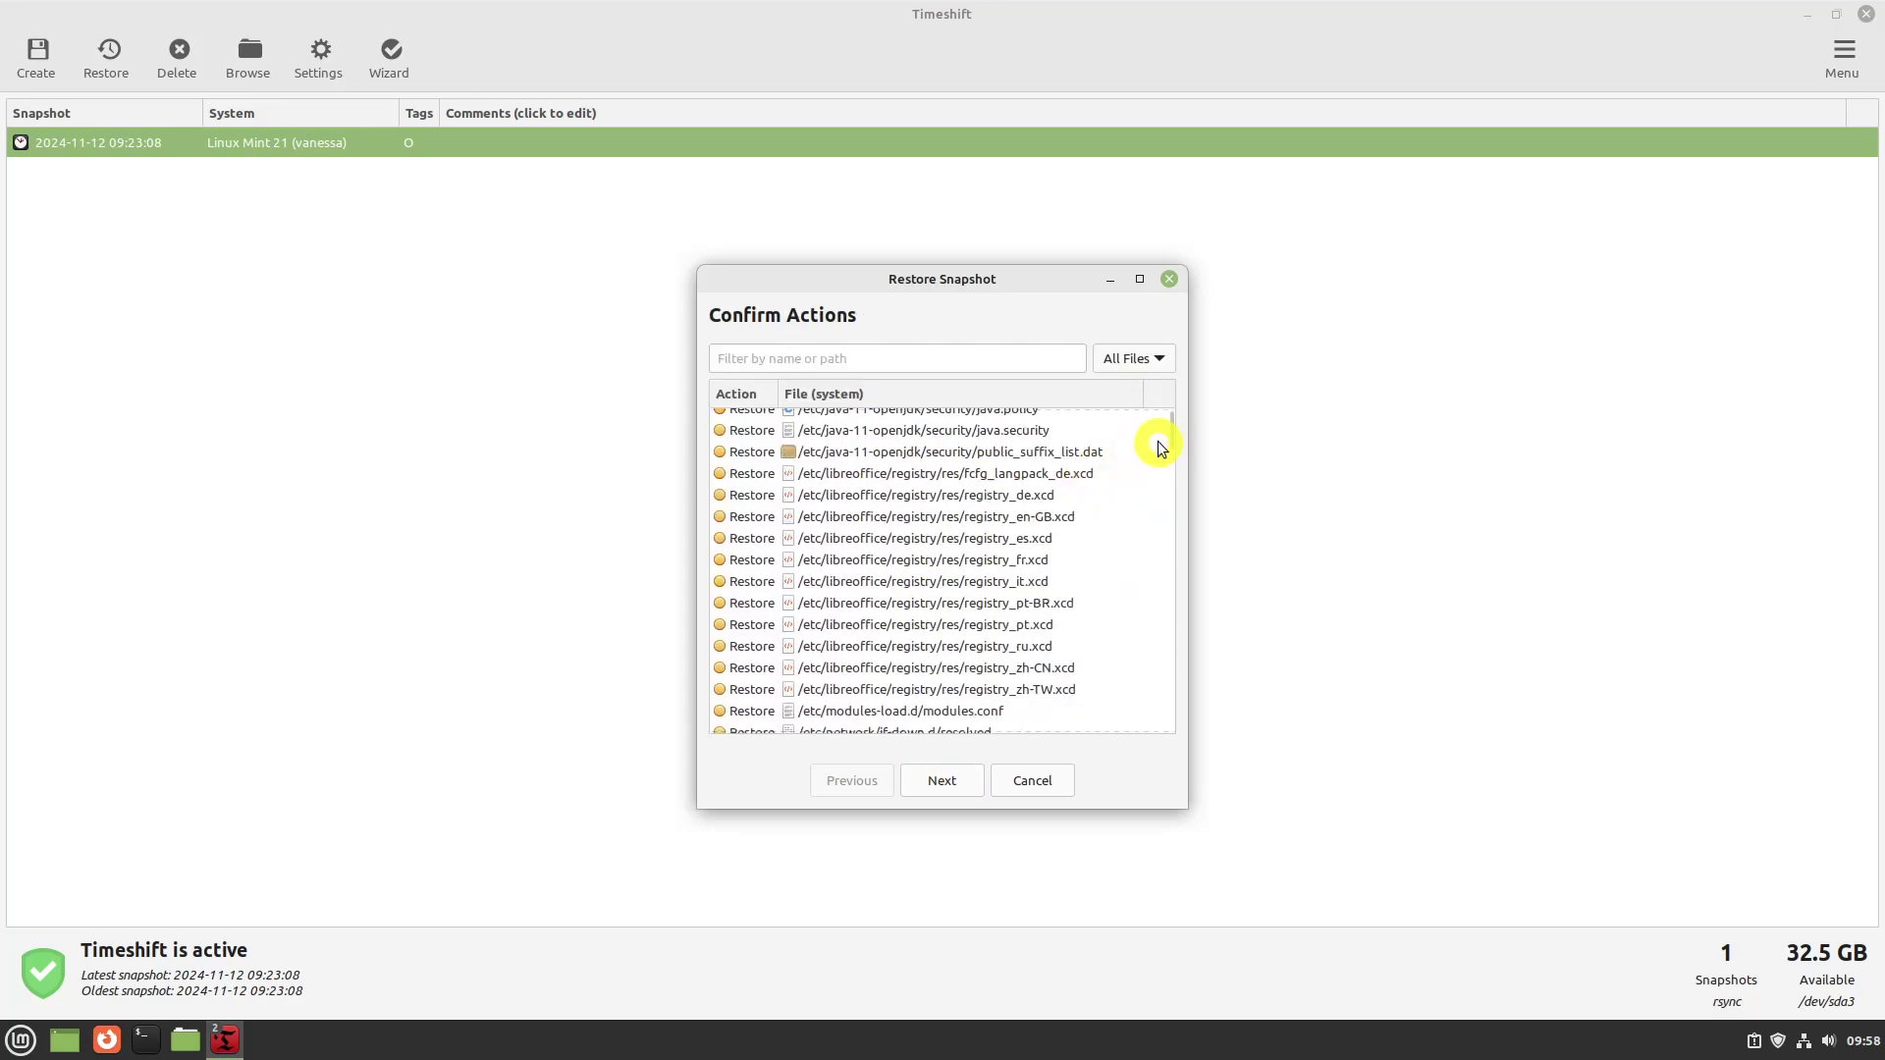
left_click_drag(1169, 442, 1170, 650)
left_click(949, 783)
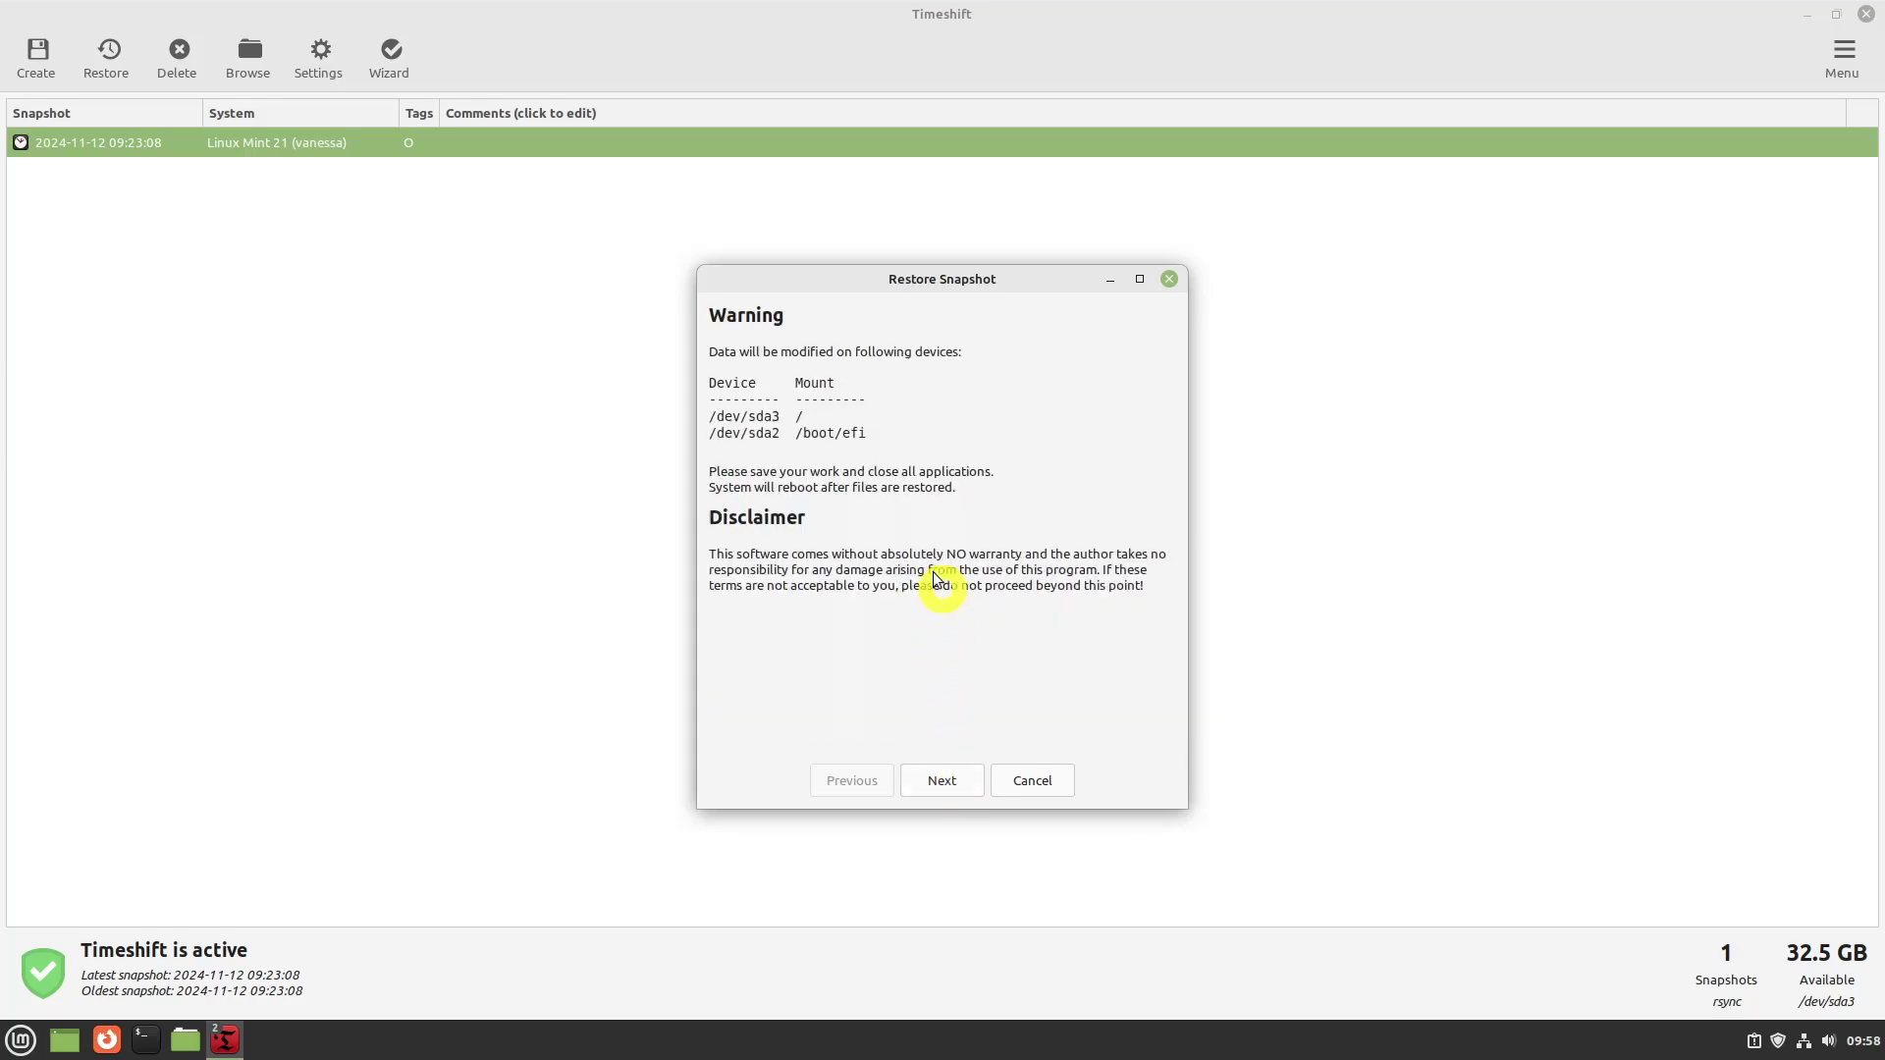
left_click(949, 781)
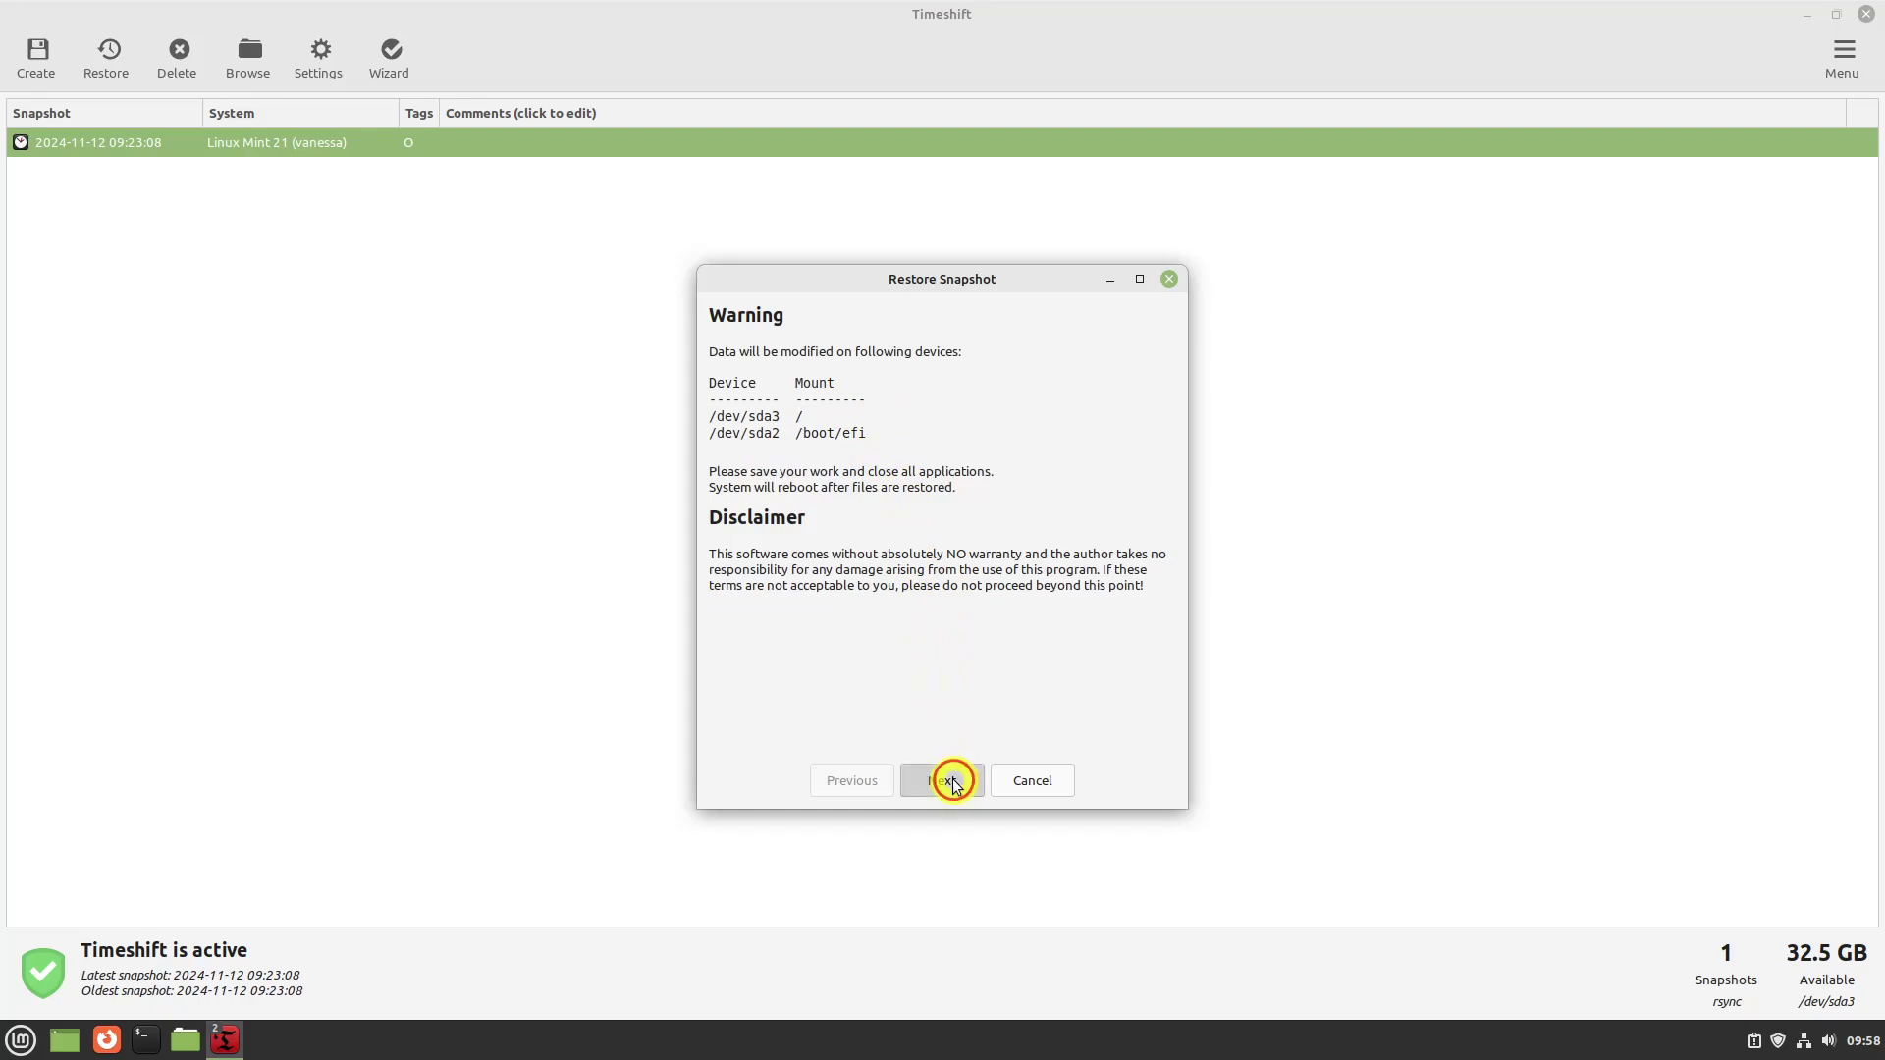